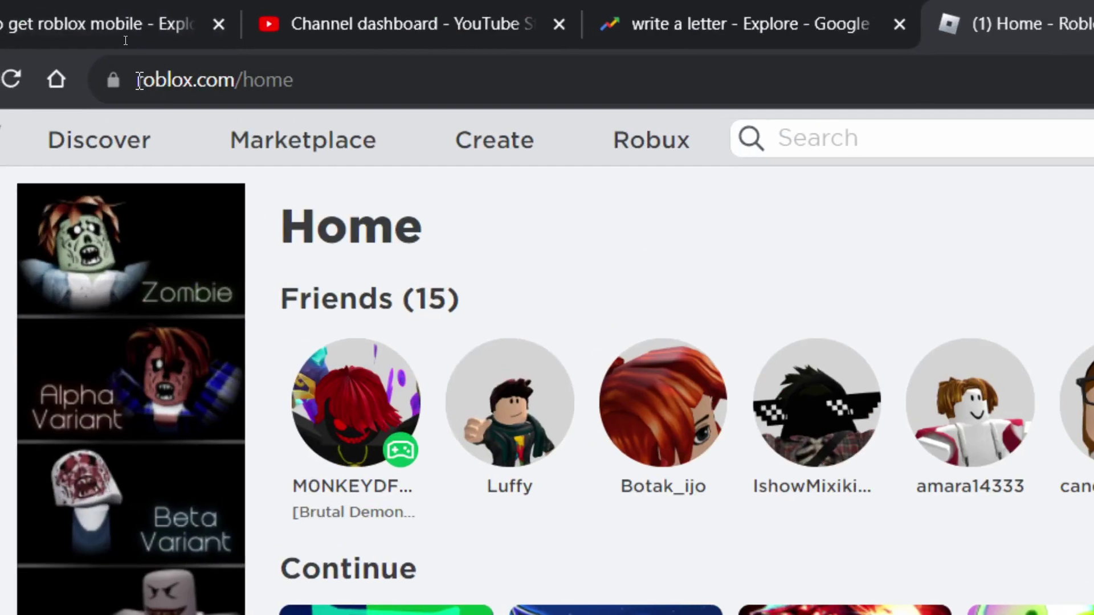
# Leave the Roblox home page for Creator Hub using the Create tab
pyautogui.moveTo(126, 77); pyautogui.dragTo(312, 77)
pyautogui.click(313, 77)
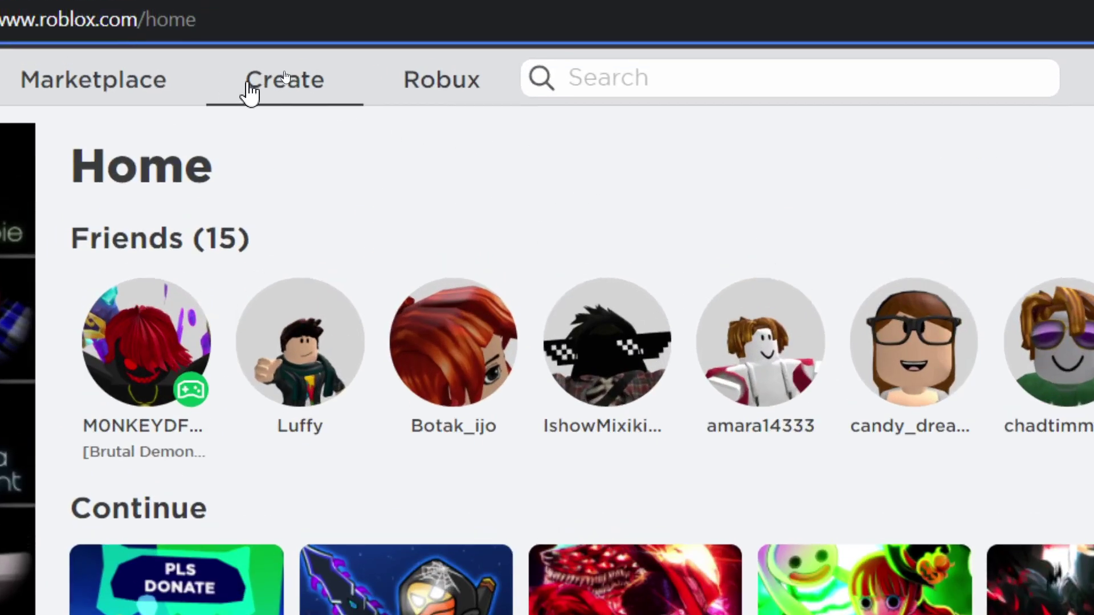
pyautogui.click(249, 85)
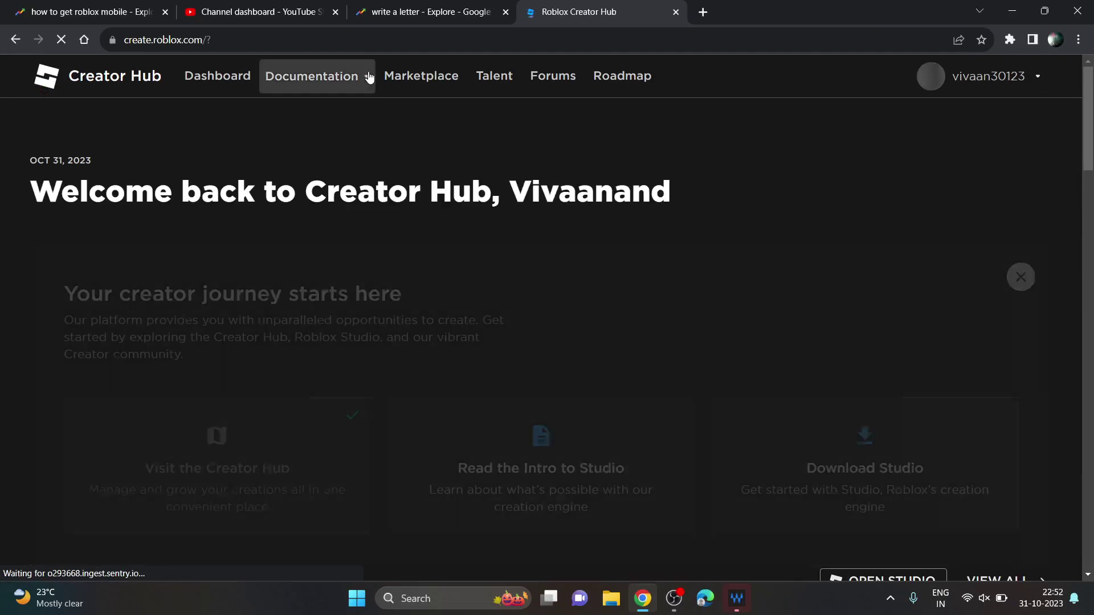
# Check the Documentation dropdown and scroll the Creator Hub welcome page listing MyGame and FreakRunner
pyautogui.click(367, 76)
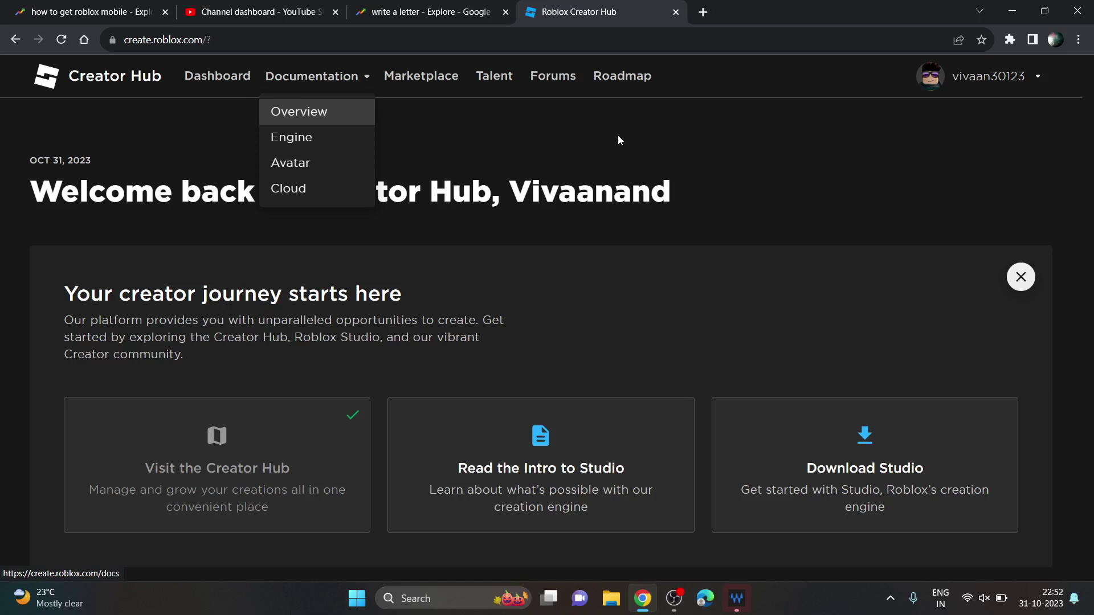
pyautogui.click(619, 140)
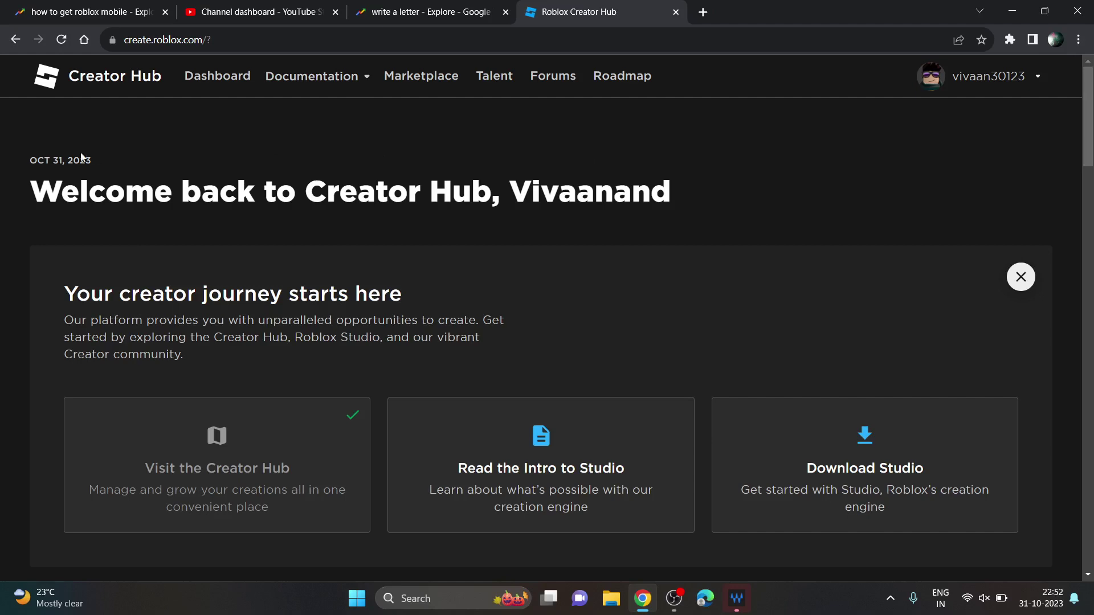
pyautogui.moveTo(1088, 114); pyautogui.dragTo(1087, 197)
pyautogui.scroll(7, 60, 110)
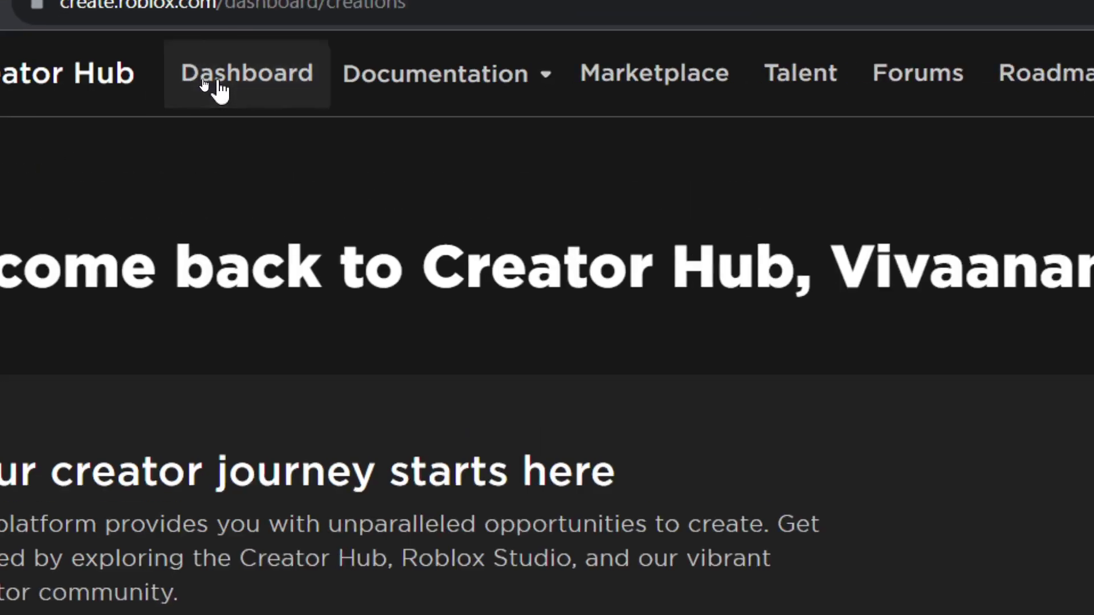
# Open Creations and switch to Development Items, where the Blue_Hat model is listed
pyautogui.click(204, 84)
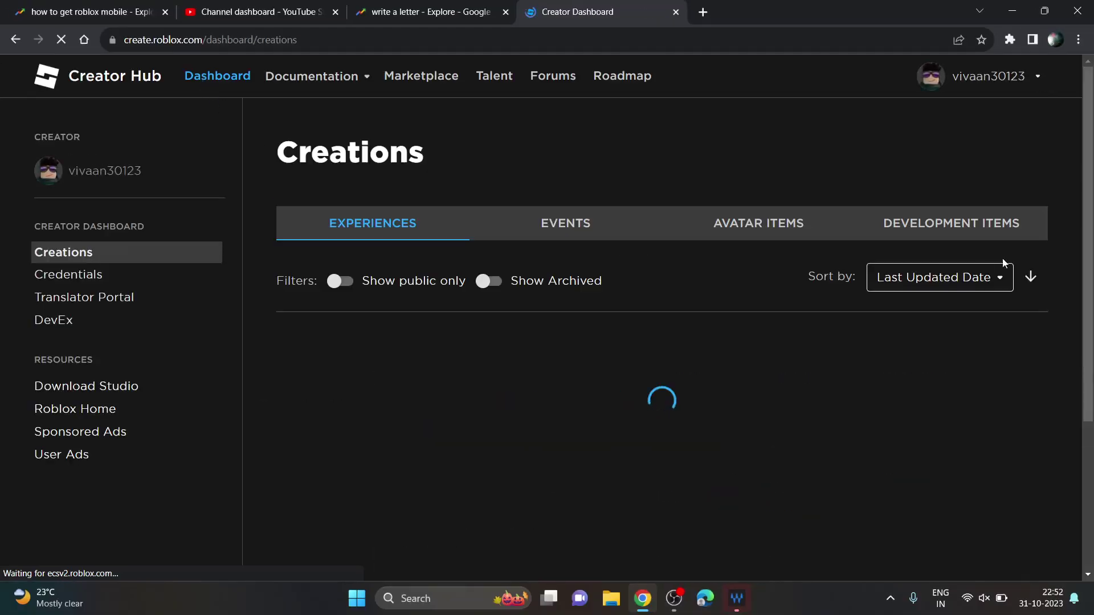
pyautogui.scroll(-1, 1028, 172)
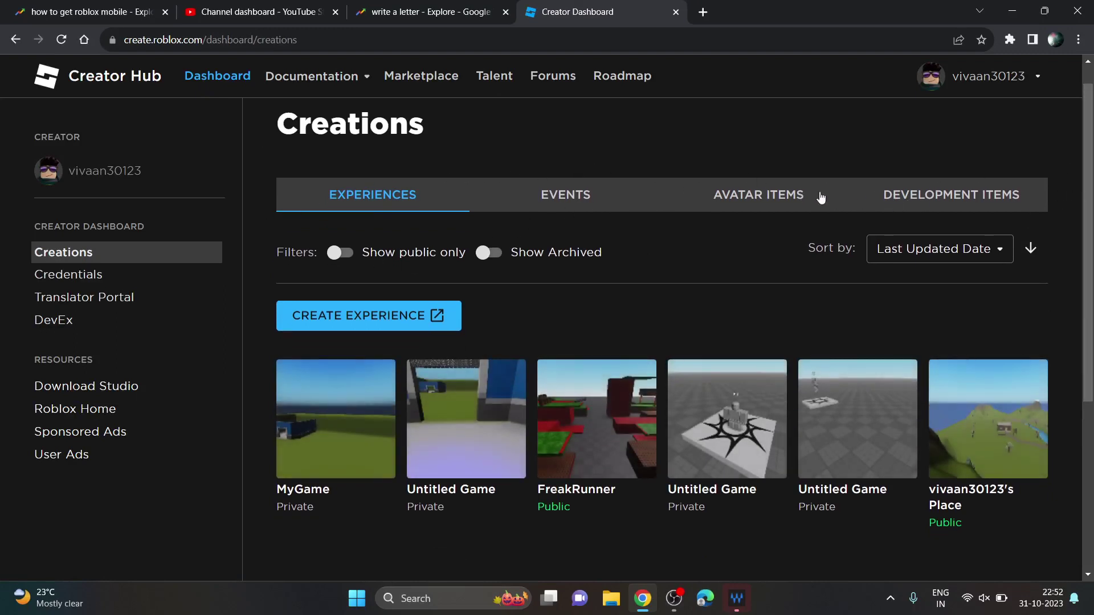
pyautogui.click(872, 195)
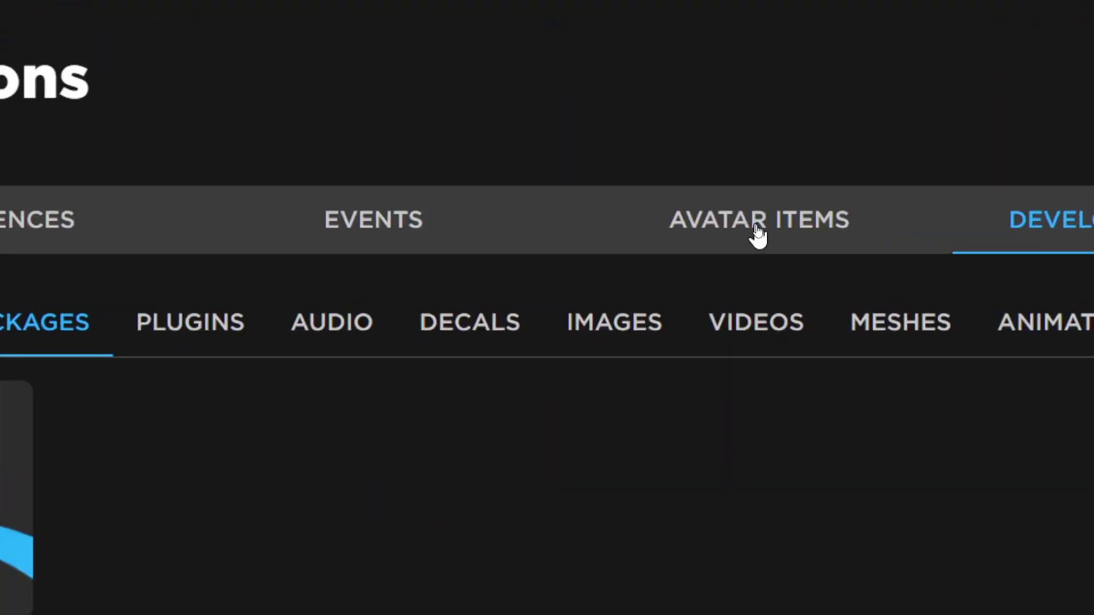
# Show Avatar Items, try the Classic Shirts and Classic Pants filters, then return to Classic T-Shirts
pyautogui.click(763, 236)
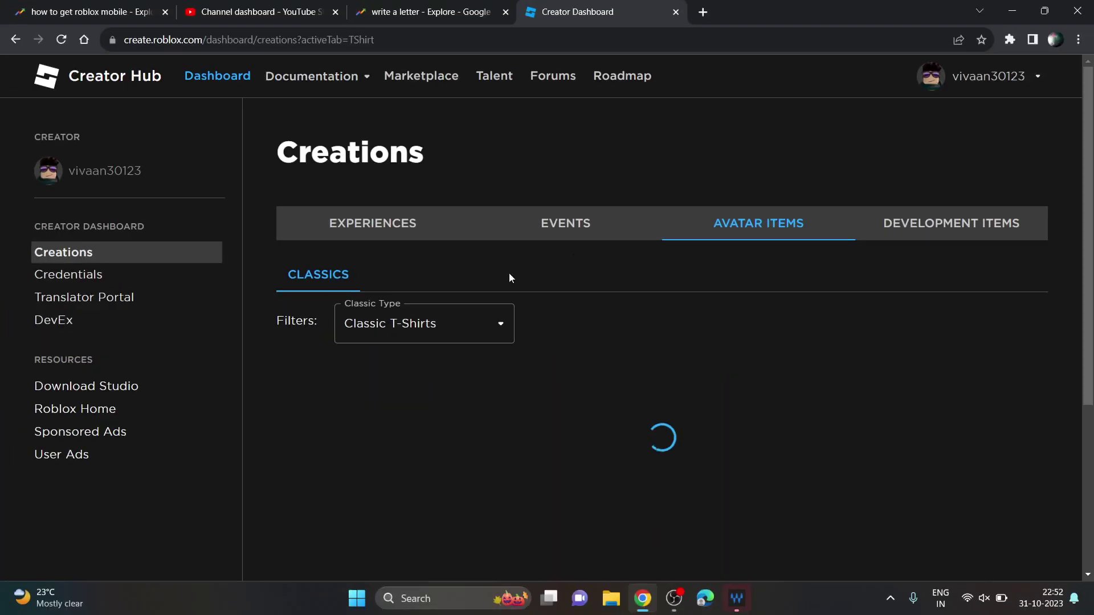
pyautogui.scroll(-3, 630, 307)
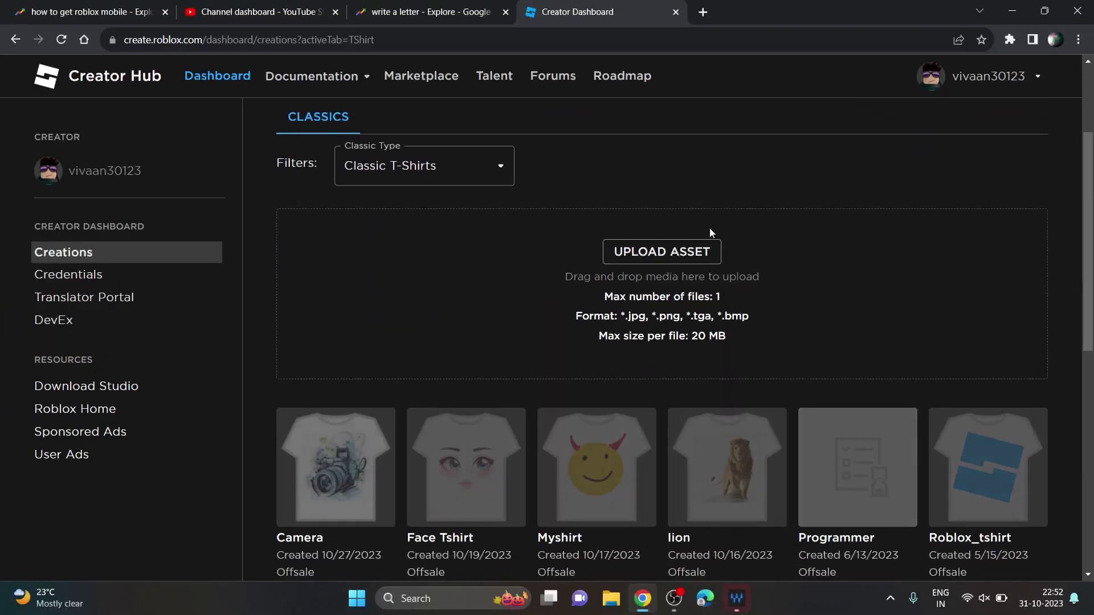
pyautogui.scroll(1, 566, 235)
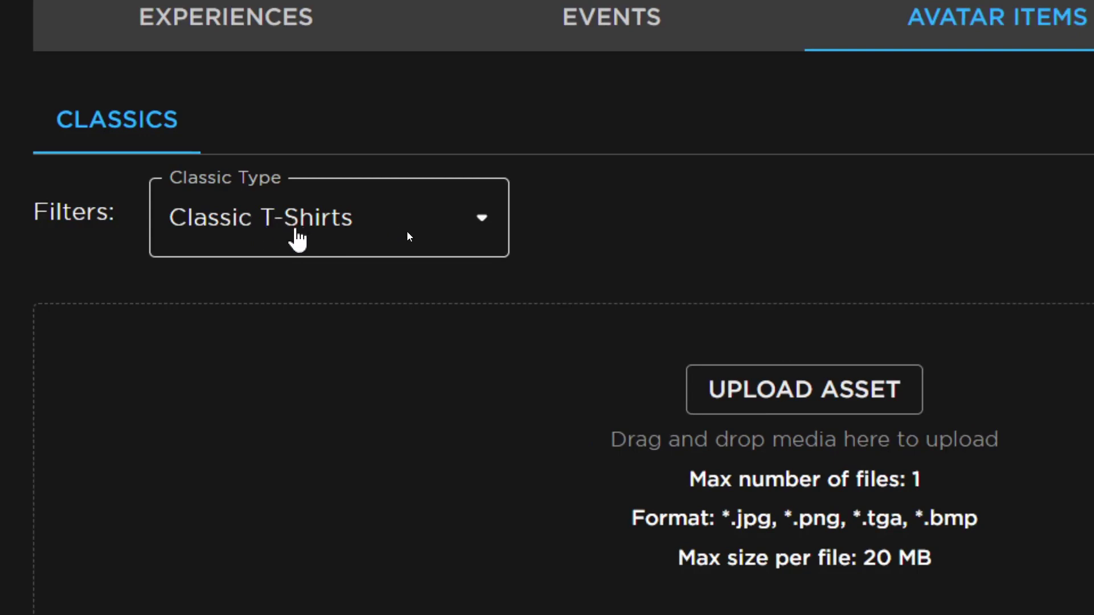
pyautogui.click(359, 228)
pyautogui.click(287, 367)
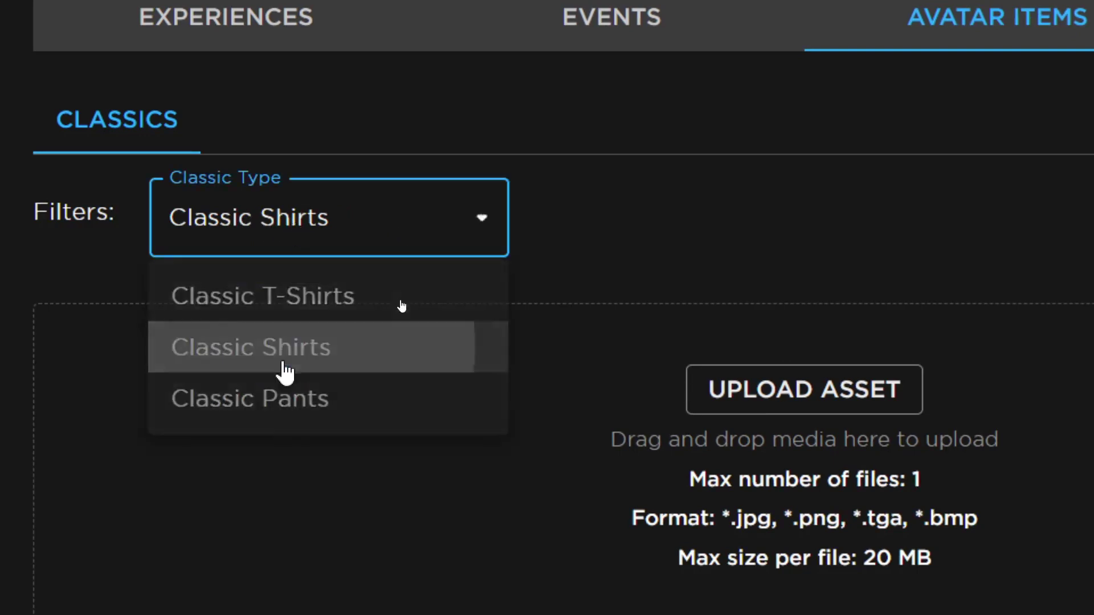
pyautogui.click(350, 209)
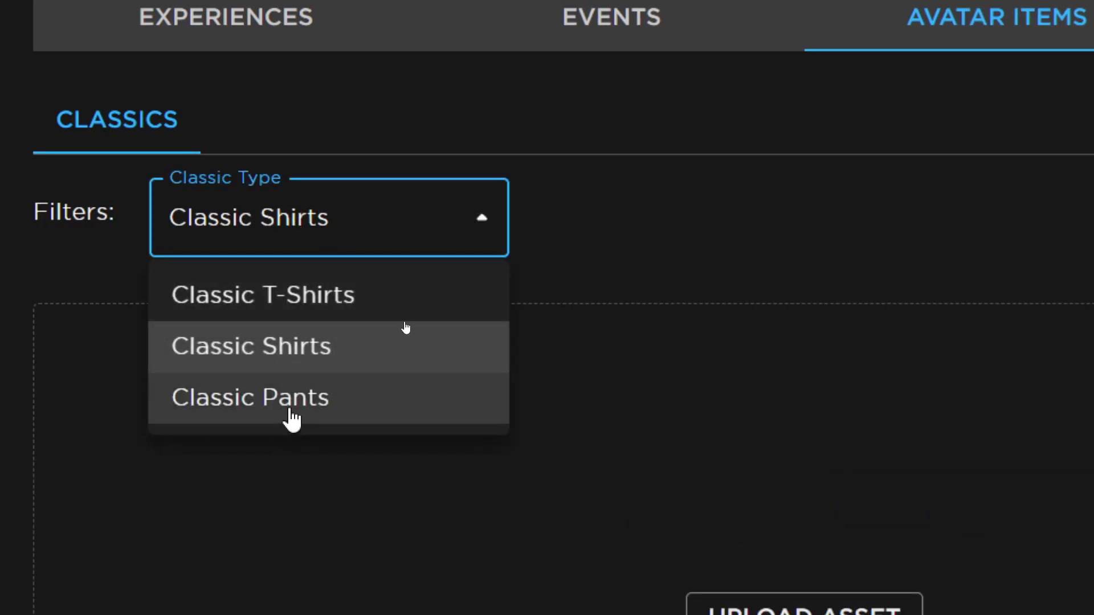
pyautogui.click(291, 412)
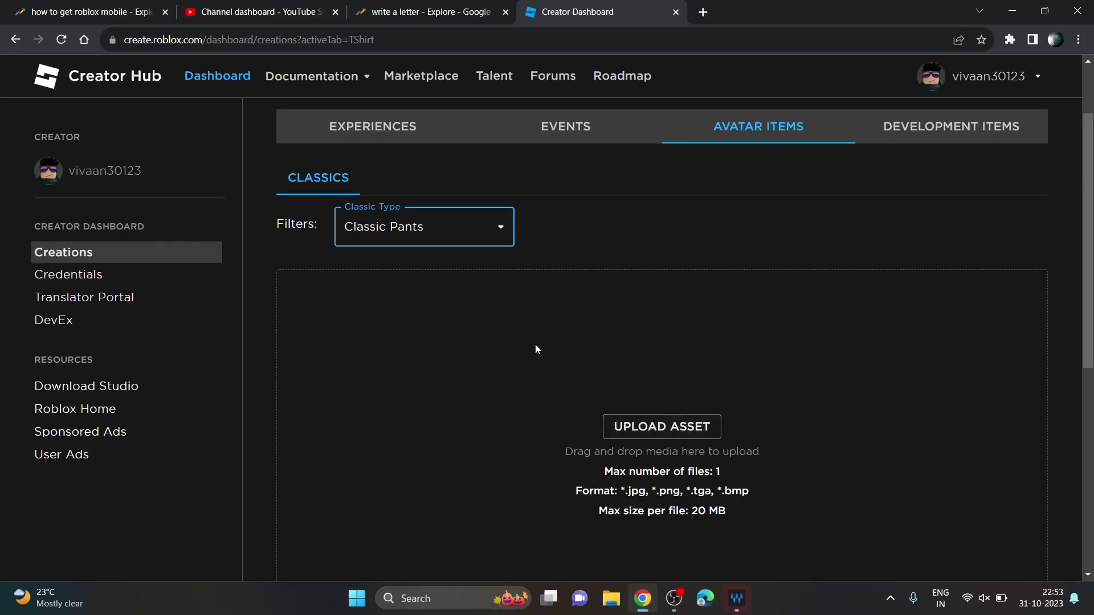
pyautogui.click(443, 224)
pyautogui.click(428, 264)
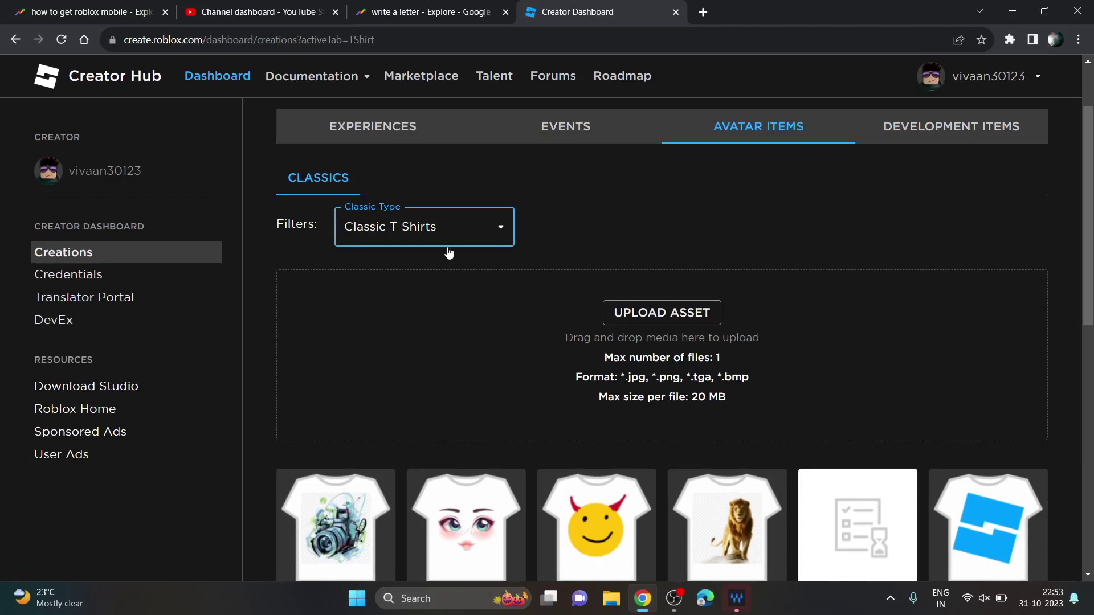
# Start a new asset upload and leave its Name field empty for now
pyautogui.click(636, 317)
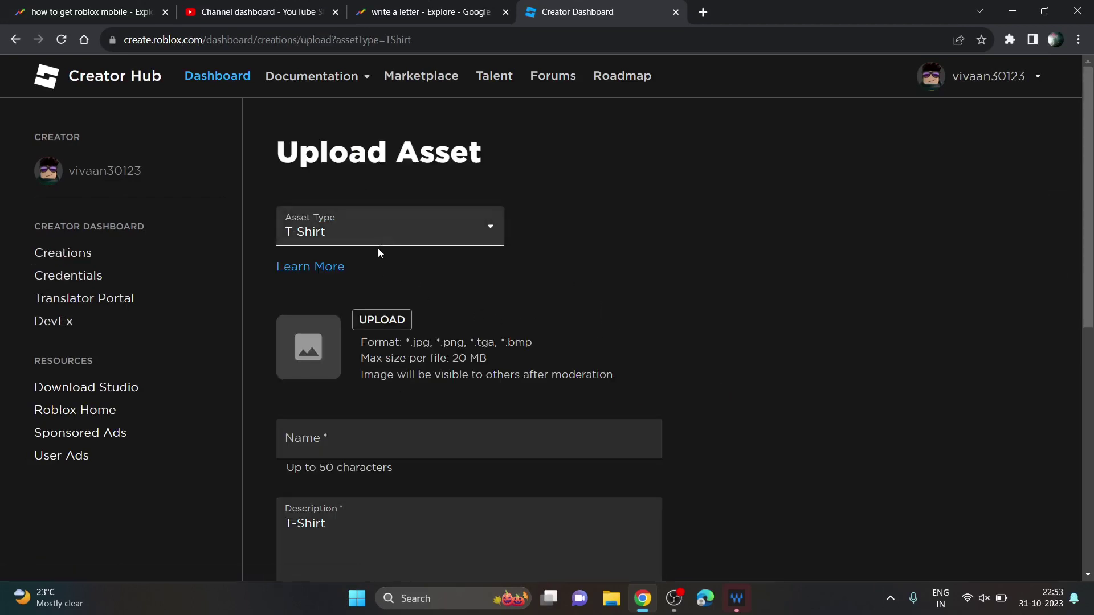
pyautogui.scroll(-3, 380, 350)
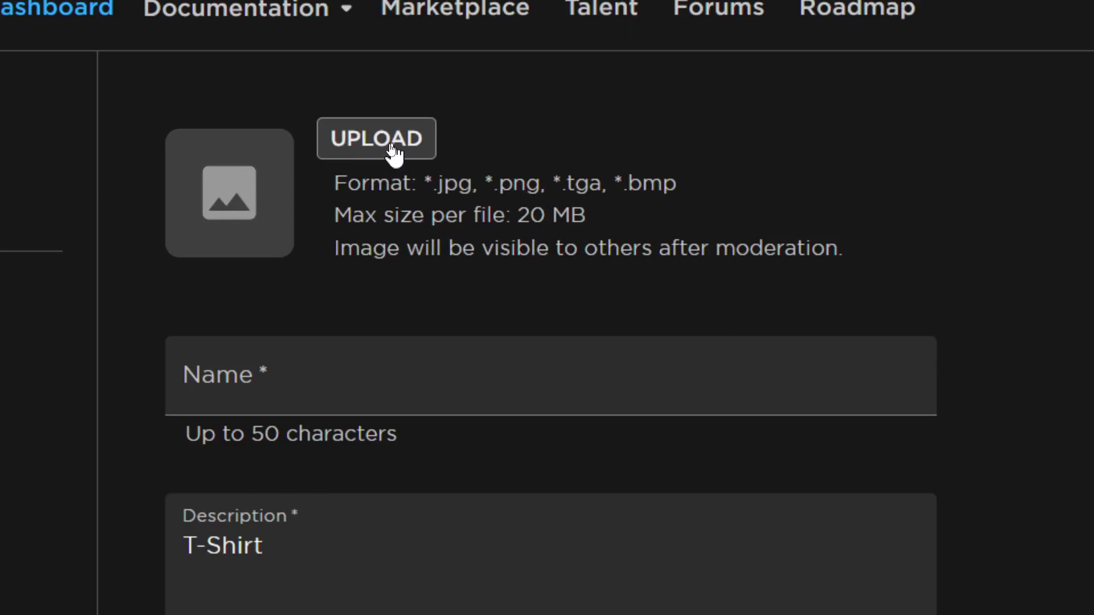
pyautogui.click(233, 392)
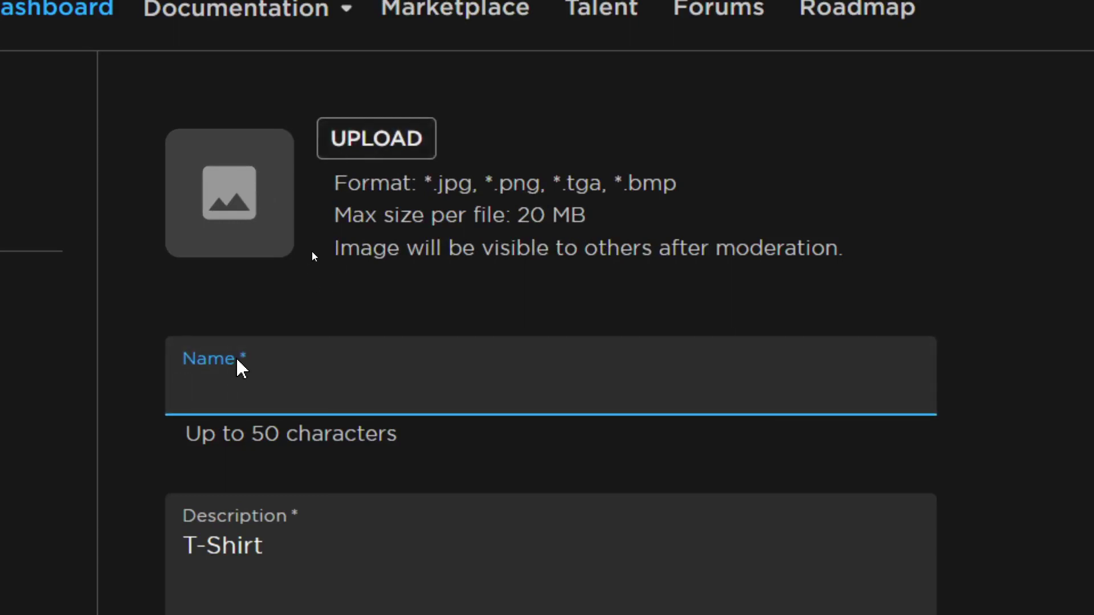
pyautogui.click(606, 428)
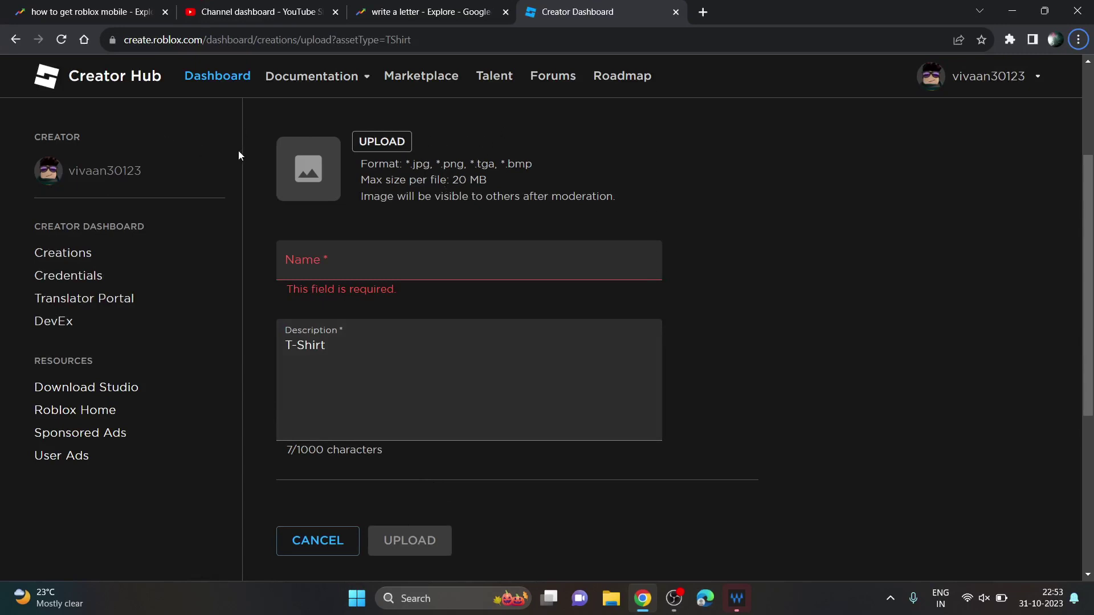
pyautogui.scroll(3, 1087, 234)
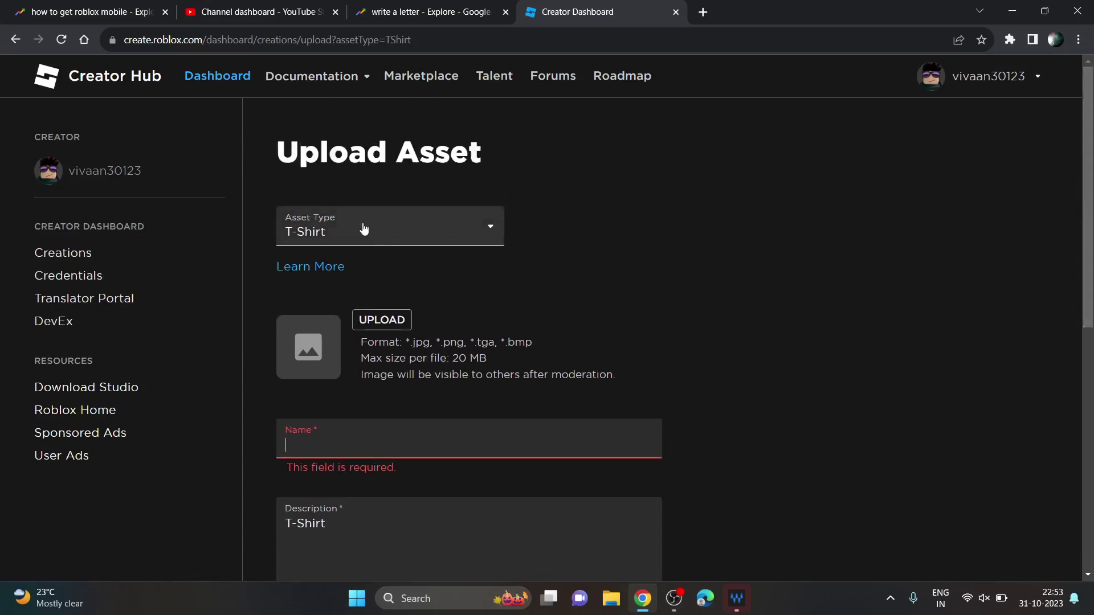
# Set the asset type to Shirt, then change it to Pants
pyautogui.click(359, 223)
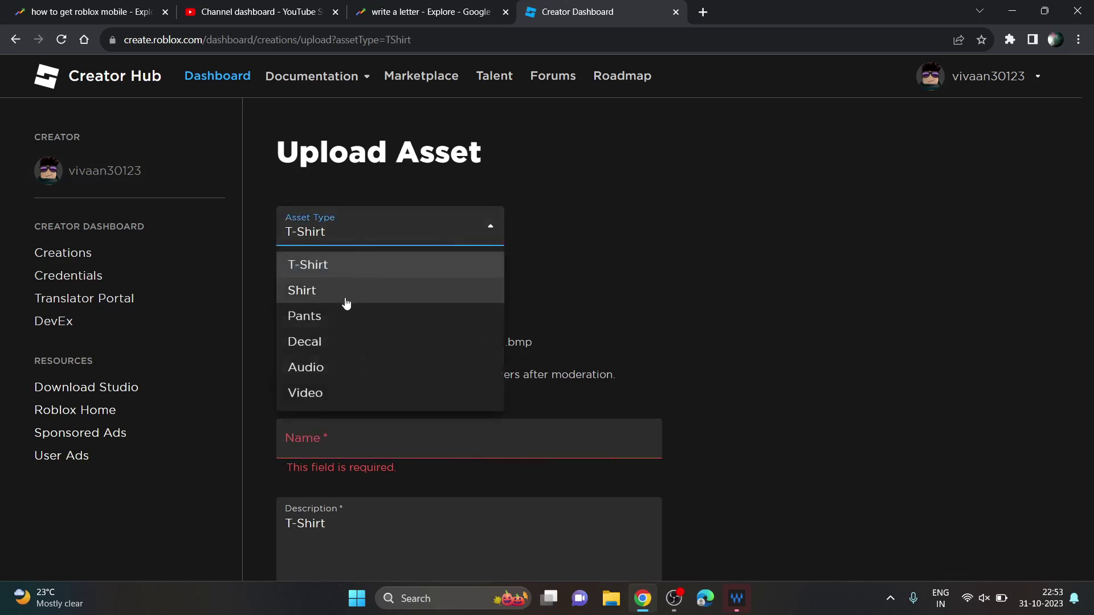
pyautogui.click(337, 297)
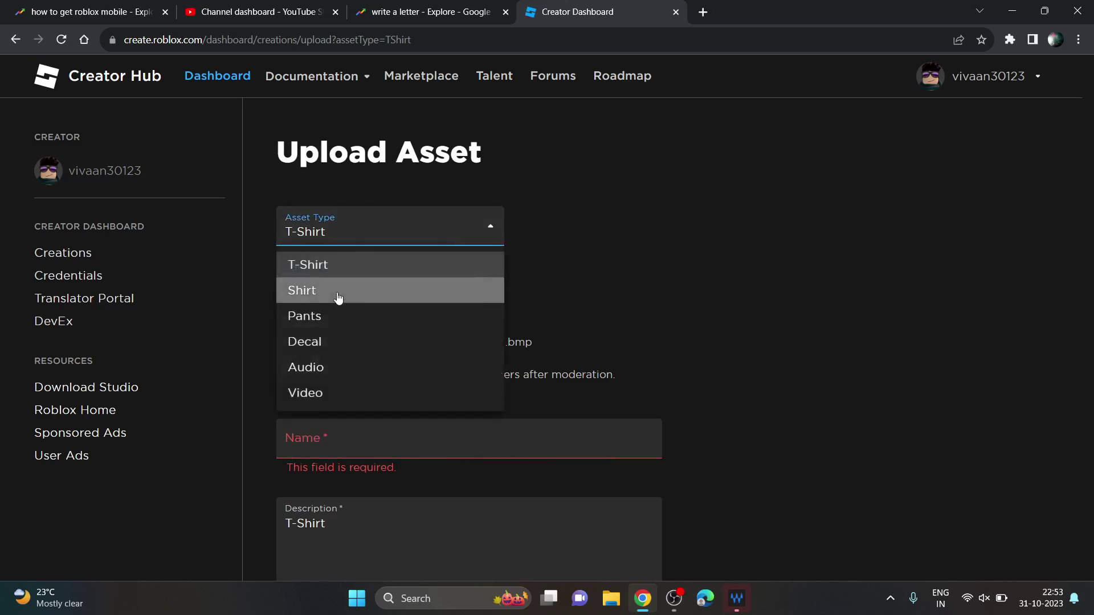
pyautogui.click(349, 231)
pyautogui.click(331, 316)
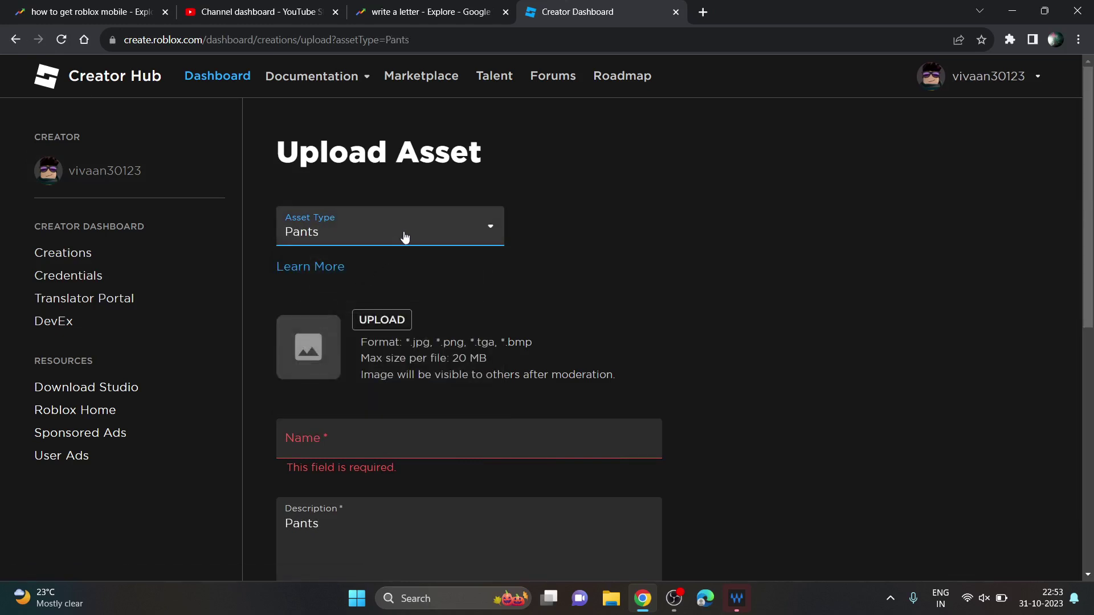
# Search Google Images for 'shirt roblox template' and copy the purple template image
pyautogui.click(702, 12)
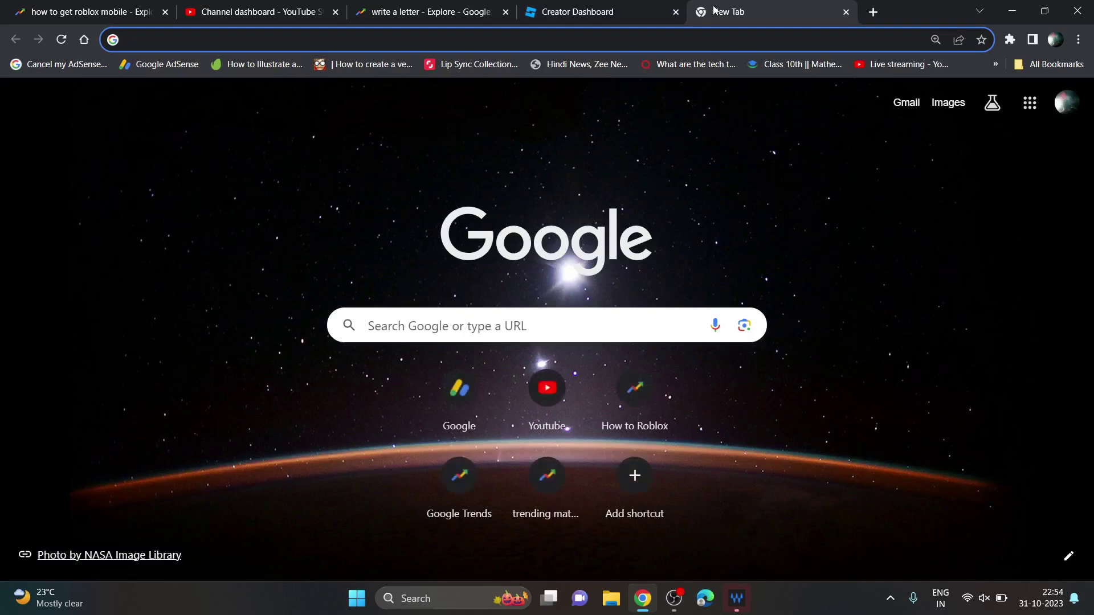
pyautogui.write('shirt roblox ')
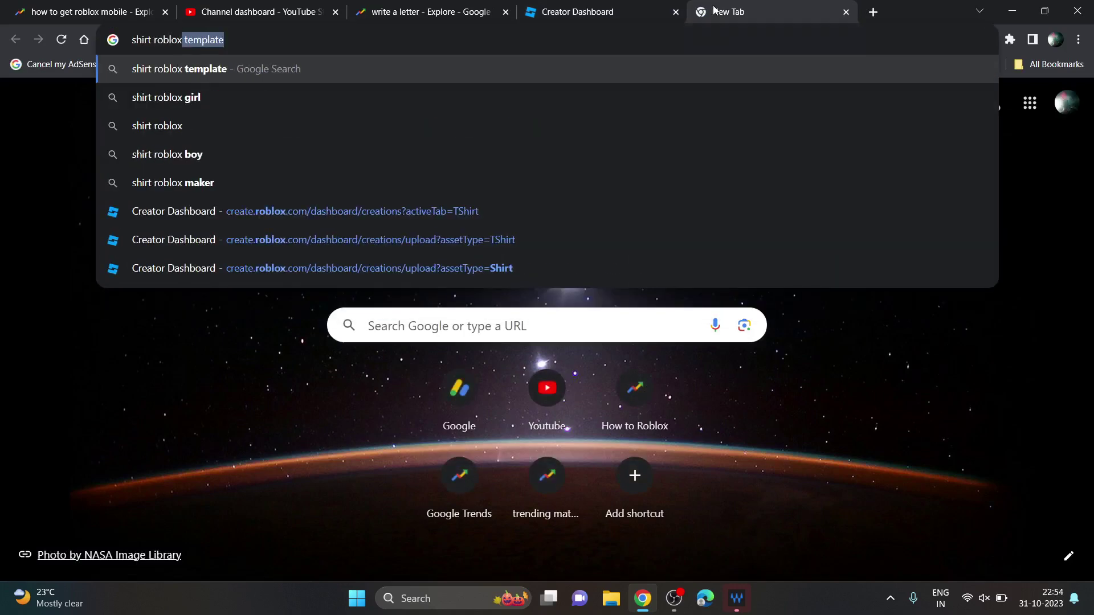
pyautogui.write('te')
pyautogui.press('Return')
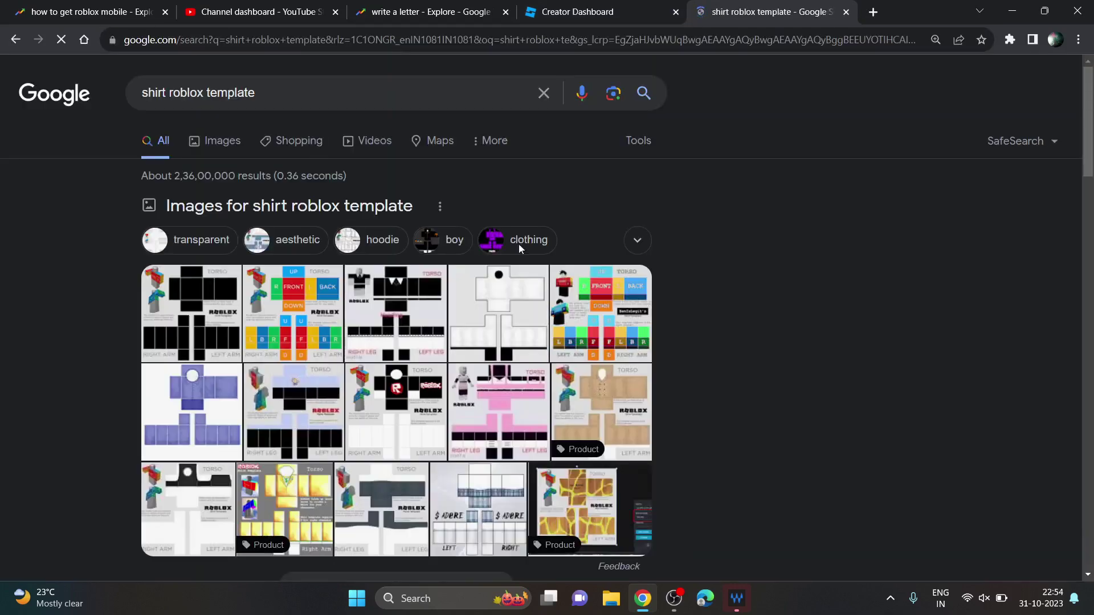
pyautogui.click(211, 141)
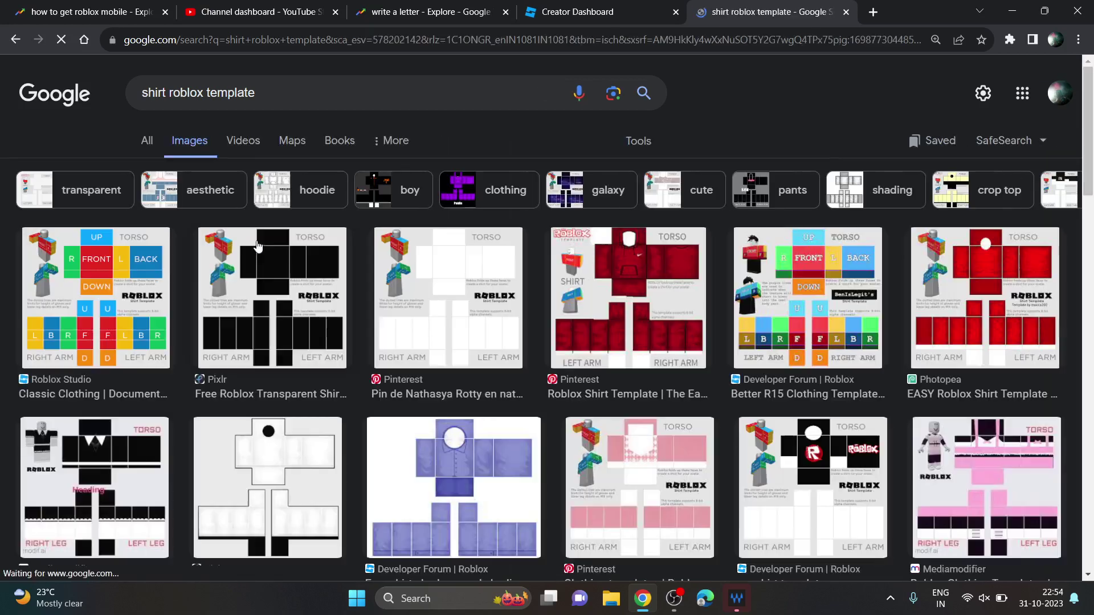
pyautogui.click(171, 295)
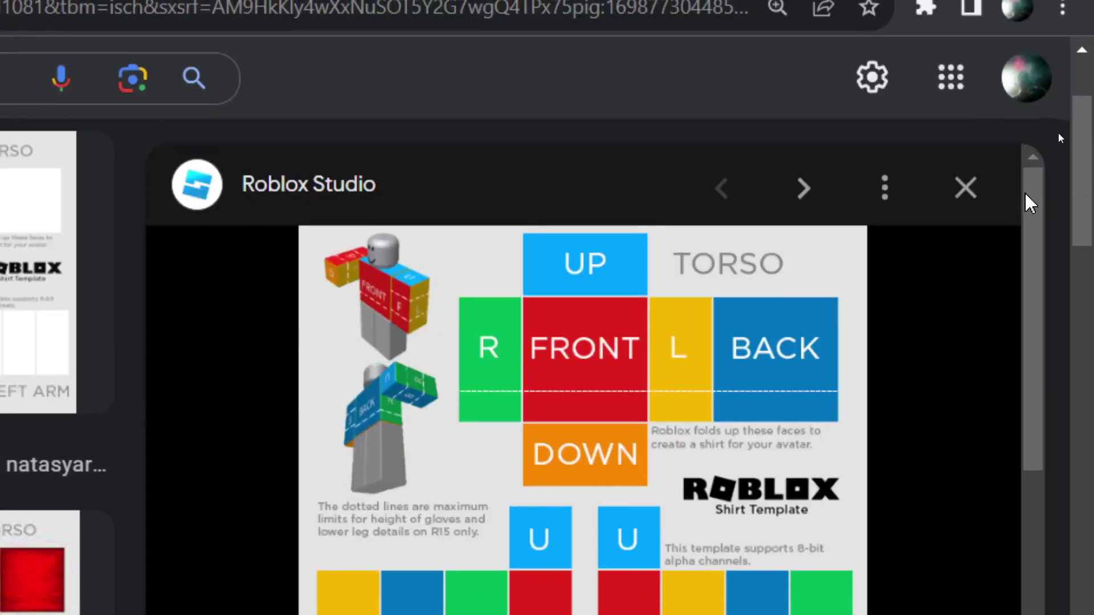
pyautogui.click(966, 188)
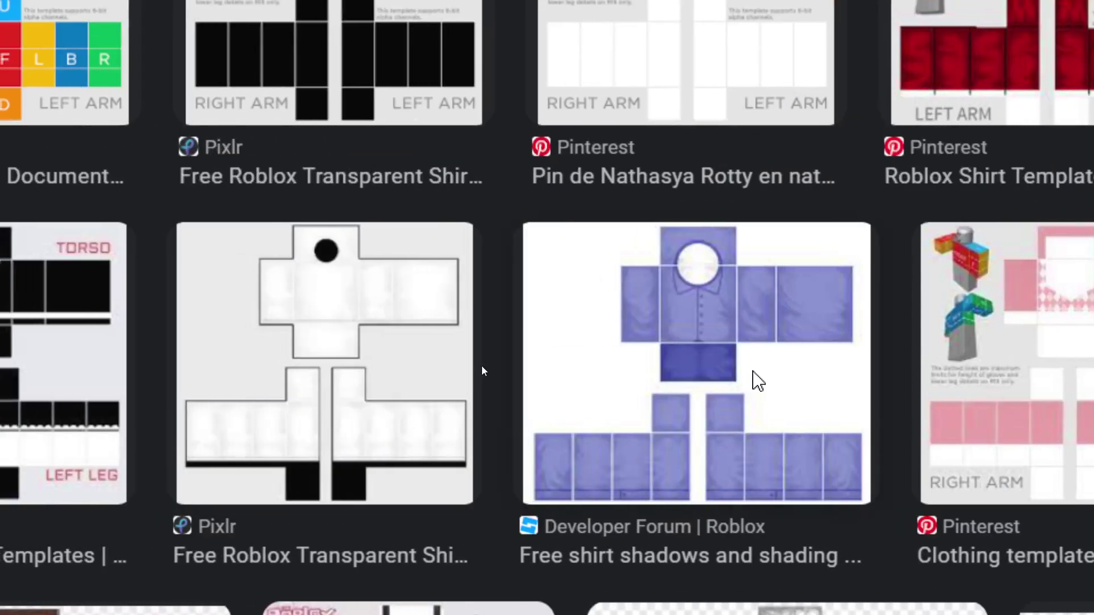
pyautogui.click(755, 383)
pyautogui.rightClick(832, 248)
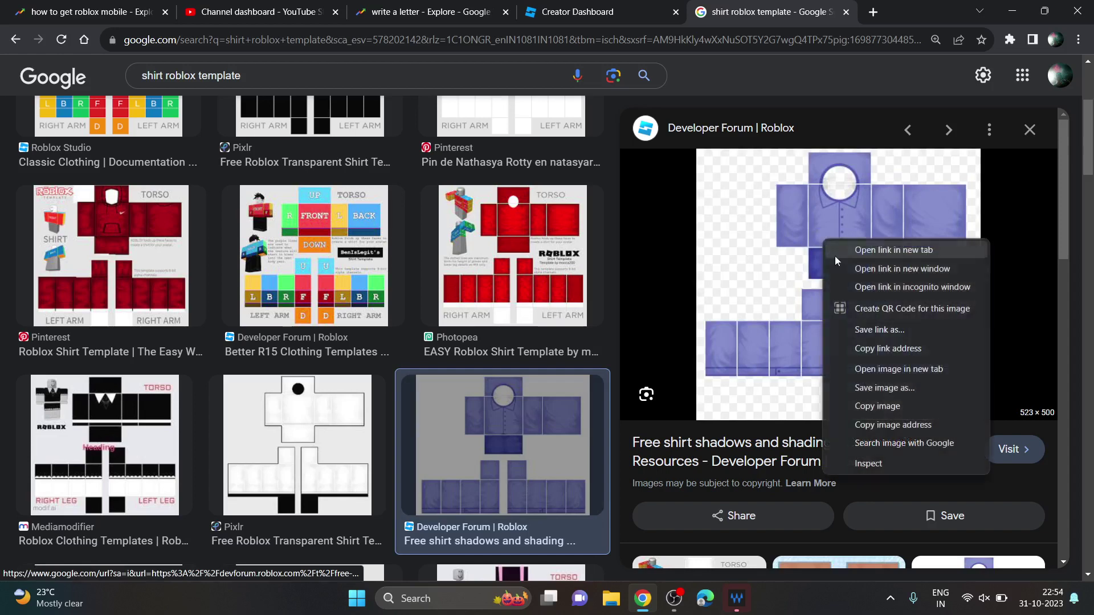
pyautogui.click(881, 405)
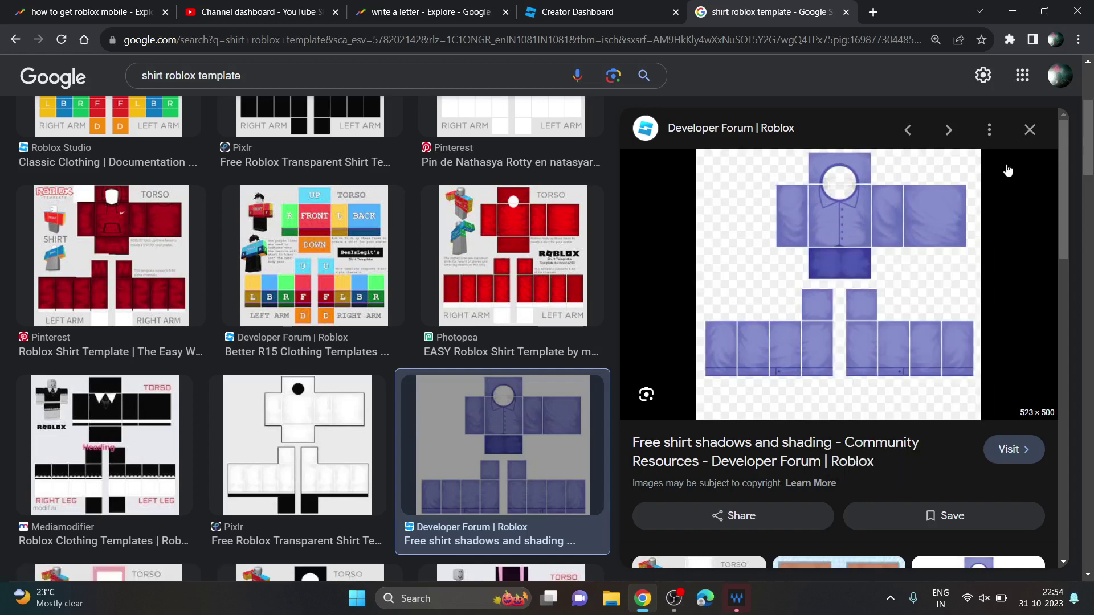
# Back on the Creator Hub upload page, switch the asset type from Pants to Shirt
pyautogui.click(585, 17)
pyautogui.click(404, 320)
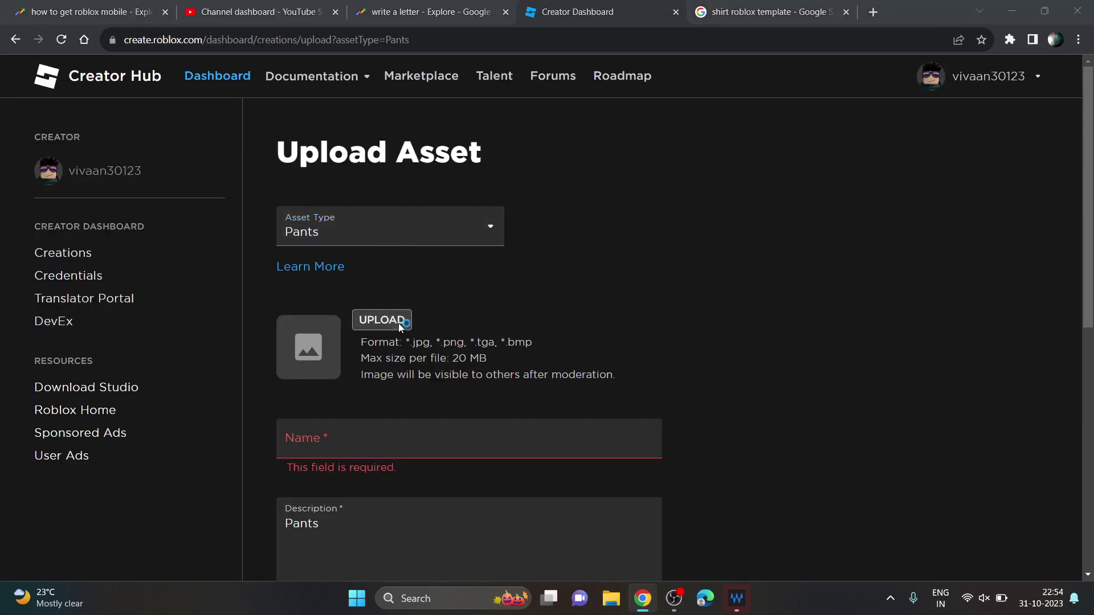
pyautogui.click(484, 318)
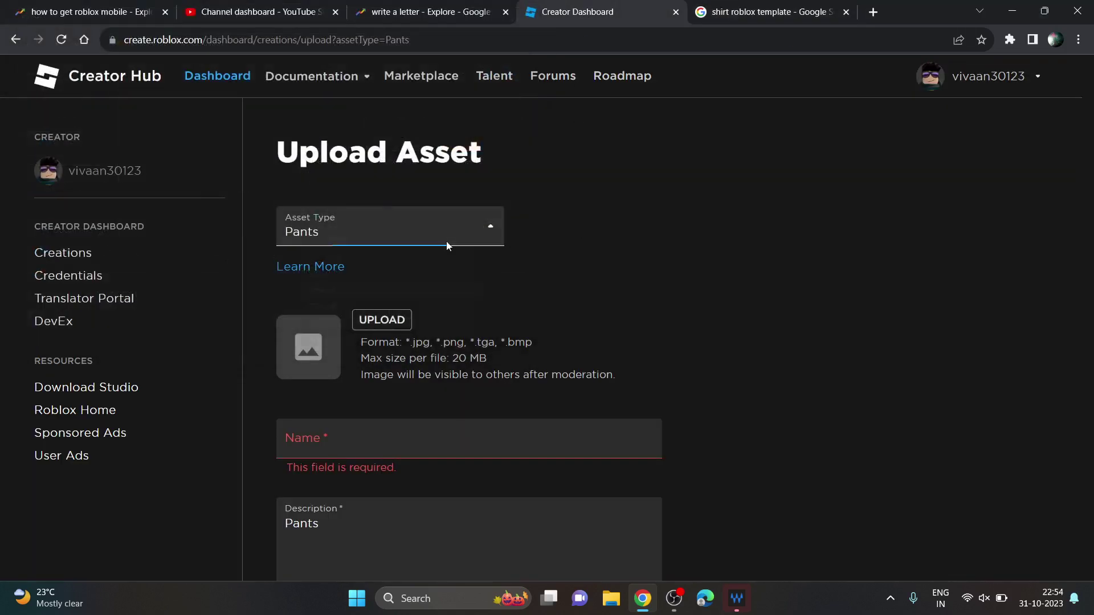
pyautogui.click(446, 239)
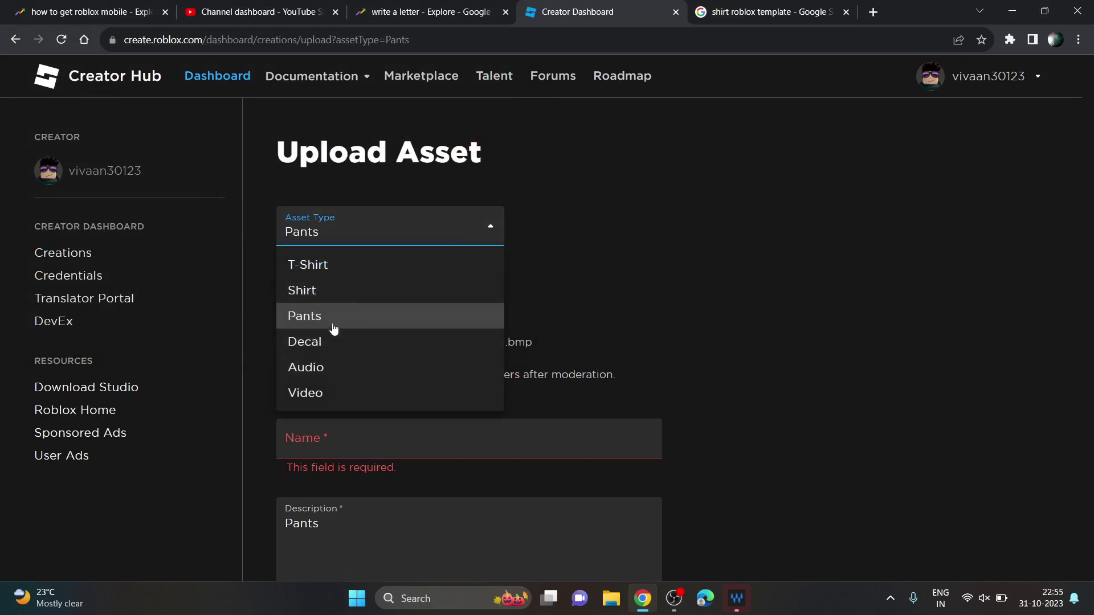
pyautogui.click(335, 302)
# Save the purple template image as a PNG into the Downloads folder
pyautogui.click(794, 5)
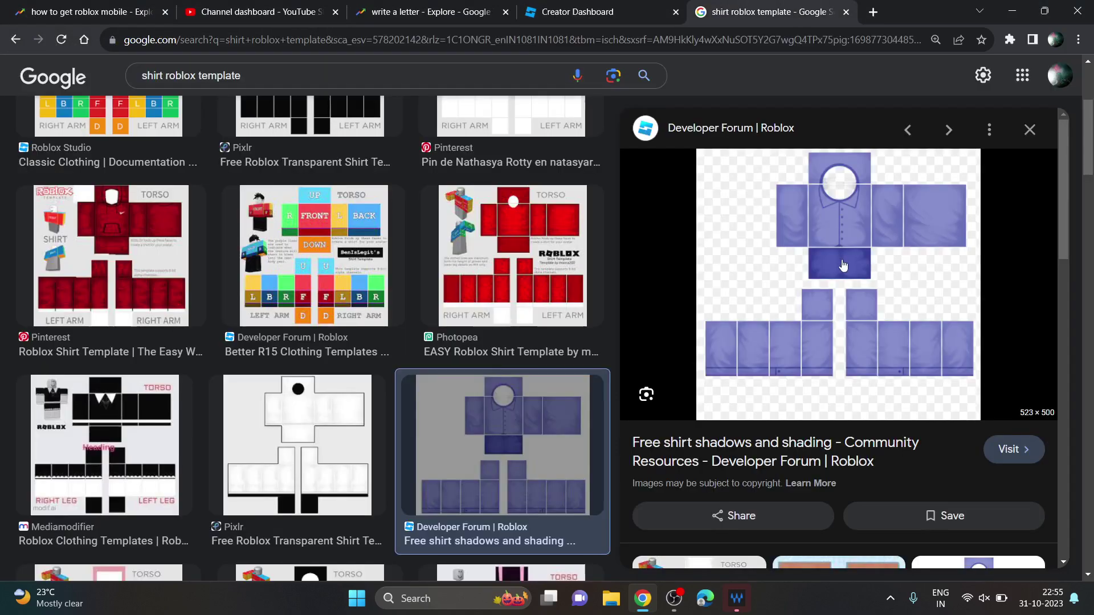
pyautogui.rightClick(842, 260)
pyautogui.click(905, 415)
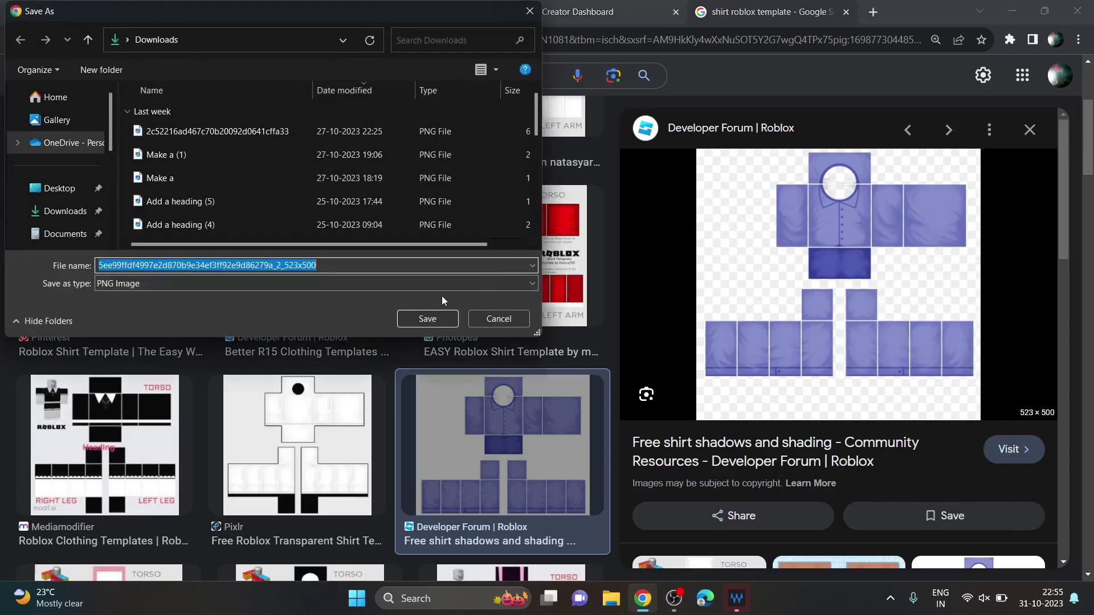
pyautogui.click(64, 212)
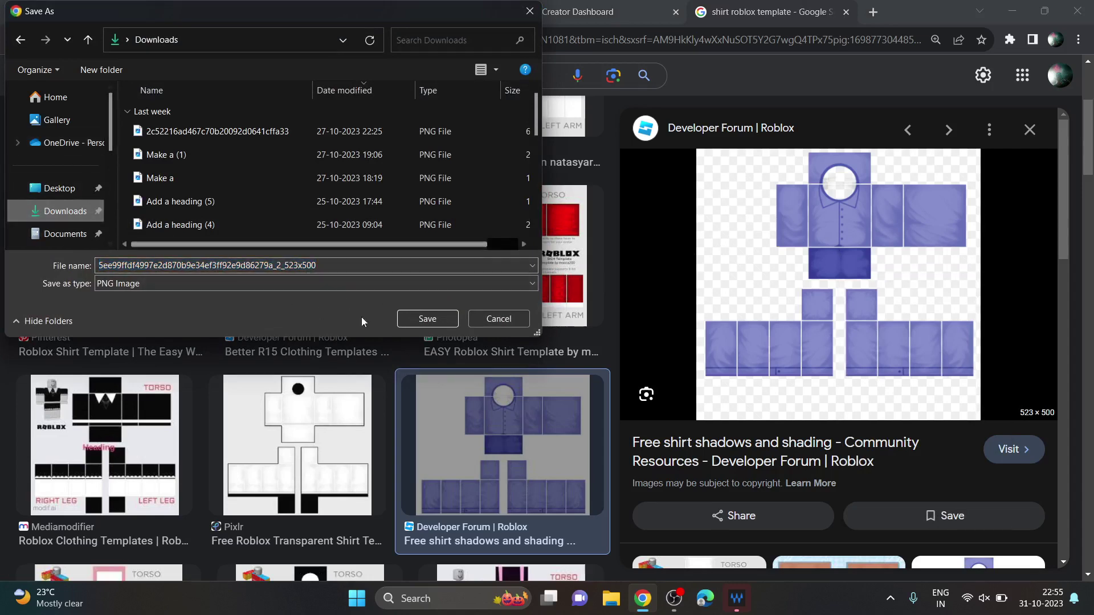
pyautogui.click(437, 318)
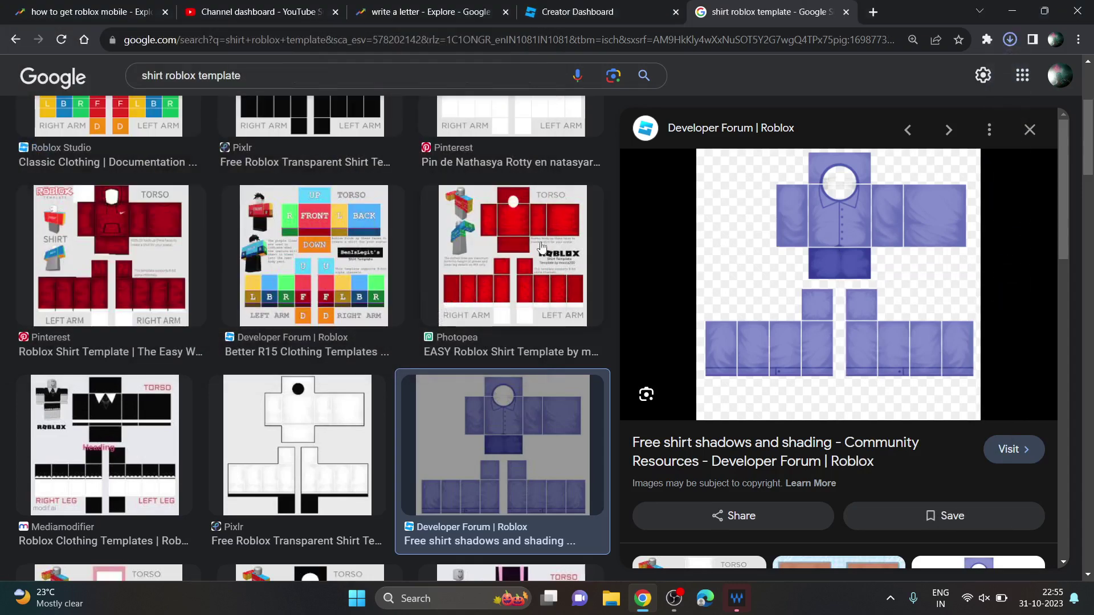
# Attach the newly downloaded purple template PNG from Downloads to the Shirt upload form
pyautogui.click(576, 11)
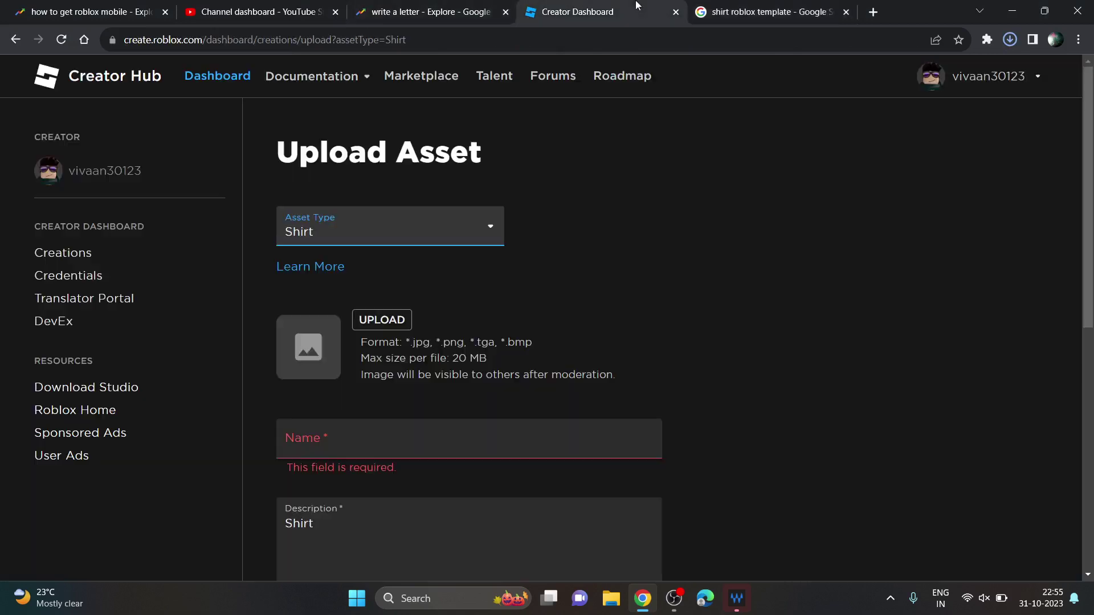
pyautogui.click(379, 317)
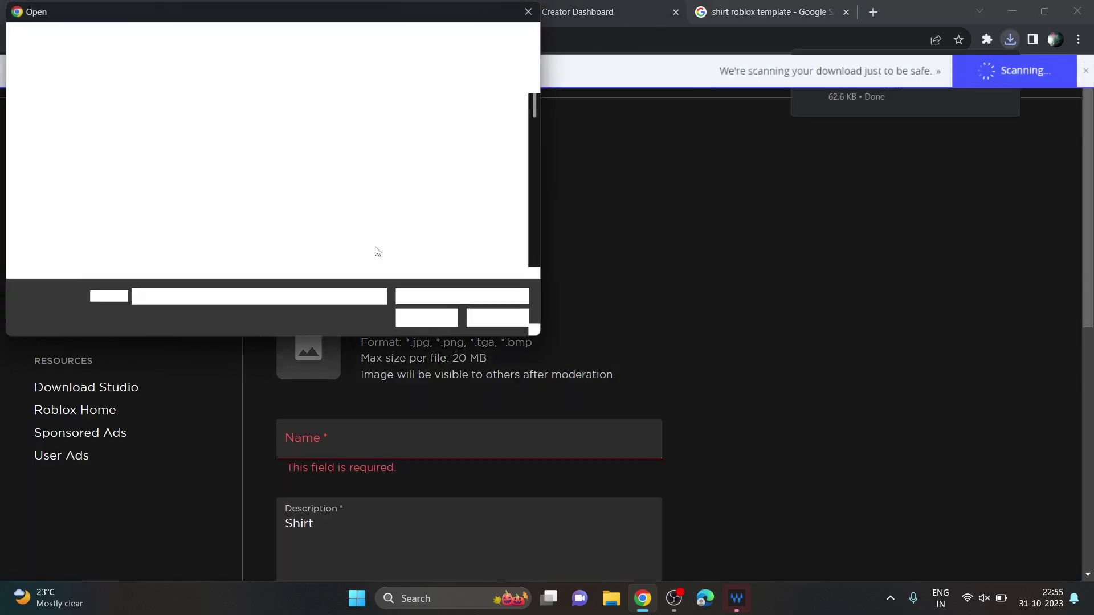
pyautogui.click(67, 211)
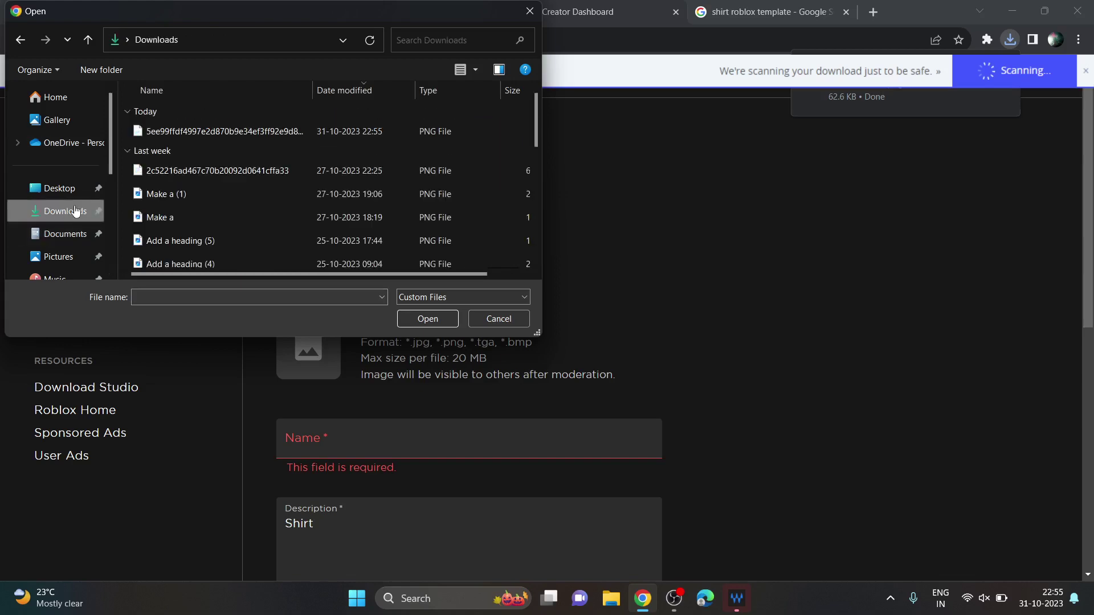
pyautogui.doubleClick(205, 121)
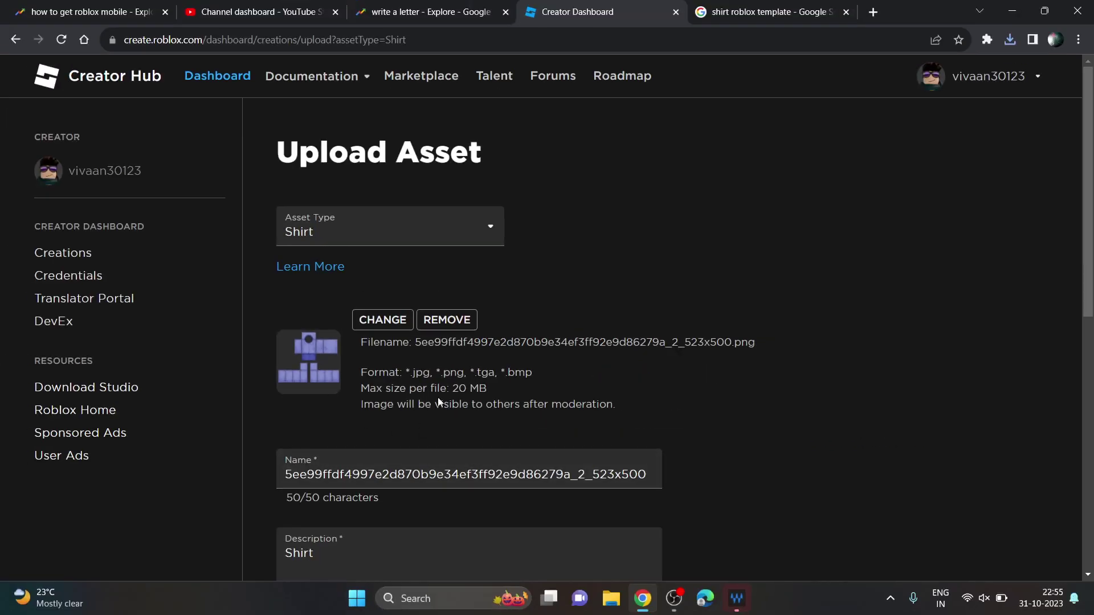
pyautogui.scroll(-2, 955, 269)
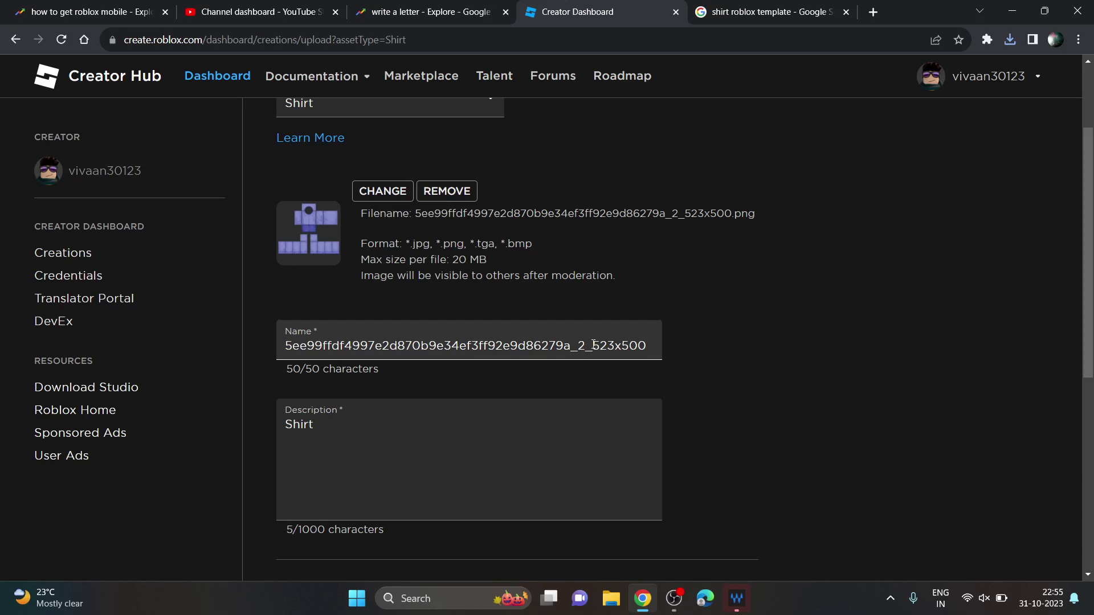
# Replace the file-name text in the Name field with 'myshirt'
pyautogui.click(476, 421)
pyautogui.click(453, 357)
pyautogui.write('mysel')
pyautogui.press('BackSpace')
pyautogui.press('BackSpace')
pyautogui.write('hirt')
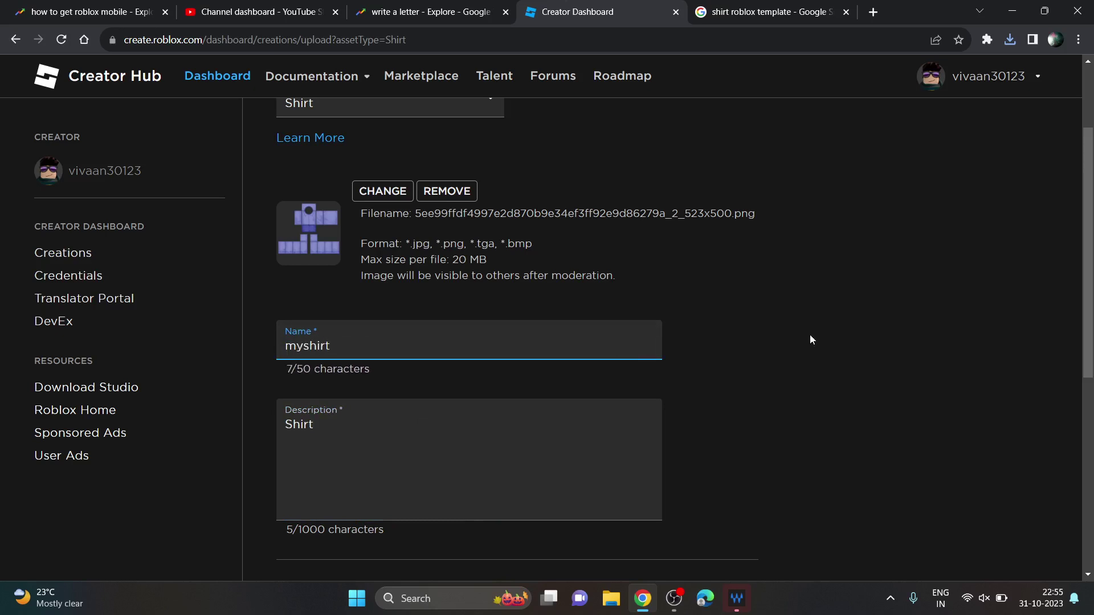
pyautogui.scroll(-5, 710, 346)
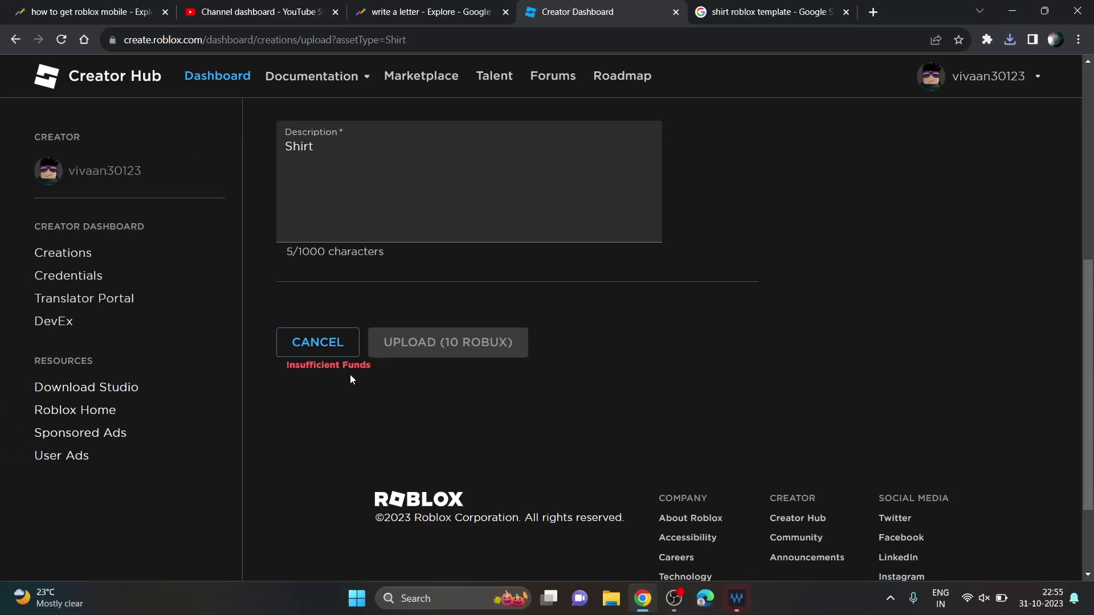
pyautogui.scroll(6, 1040, 330)
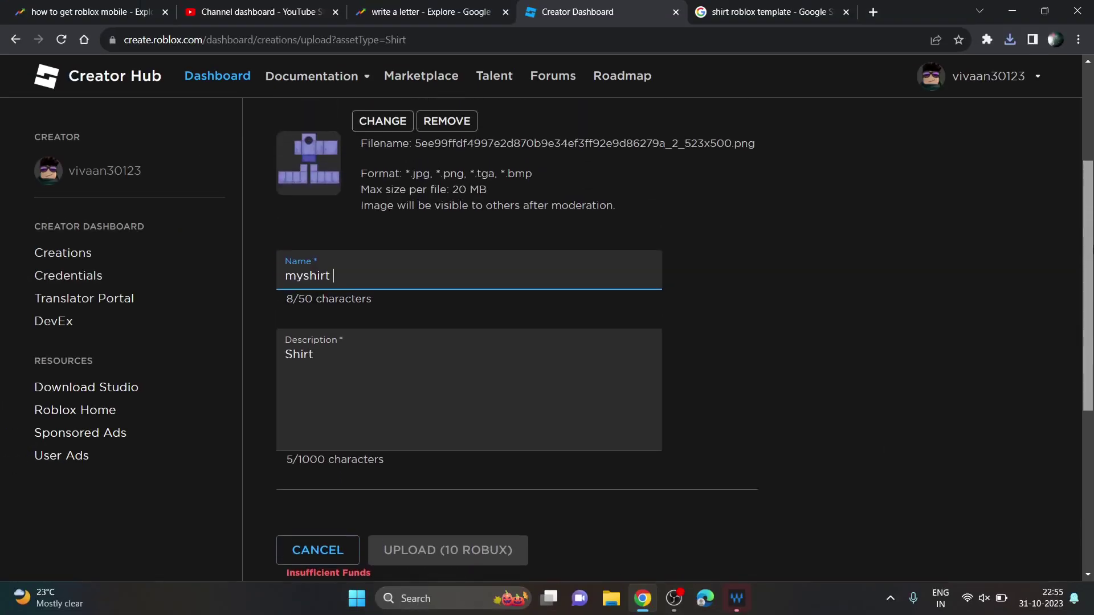
pyautogui.scroll(1, 684, 339)
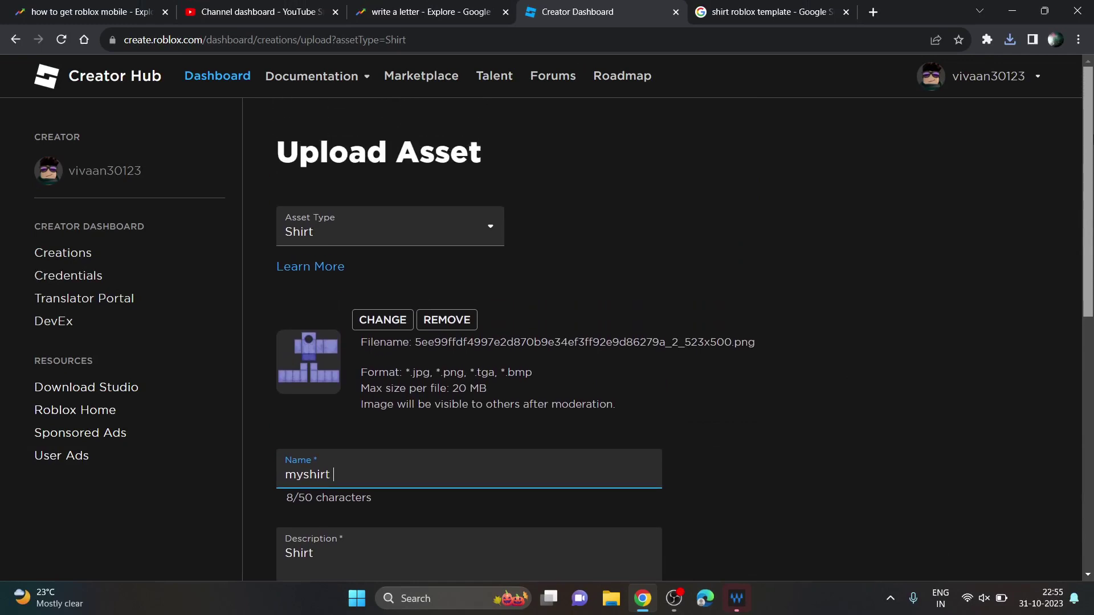
# Change the asset type to T-Shirt and upload myshirt
pyautogui.click(306, 90)
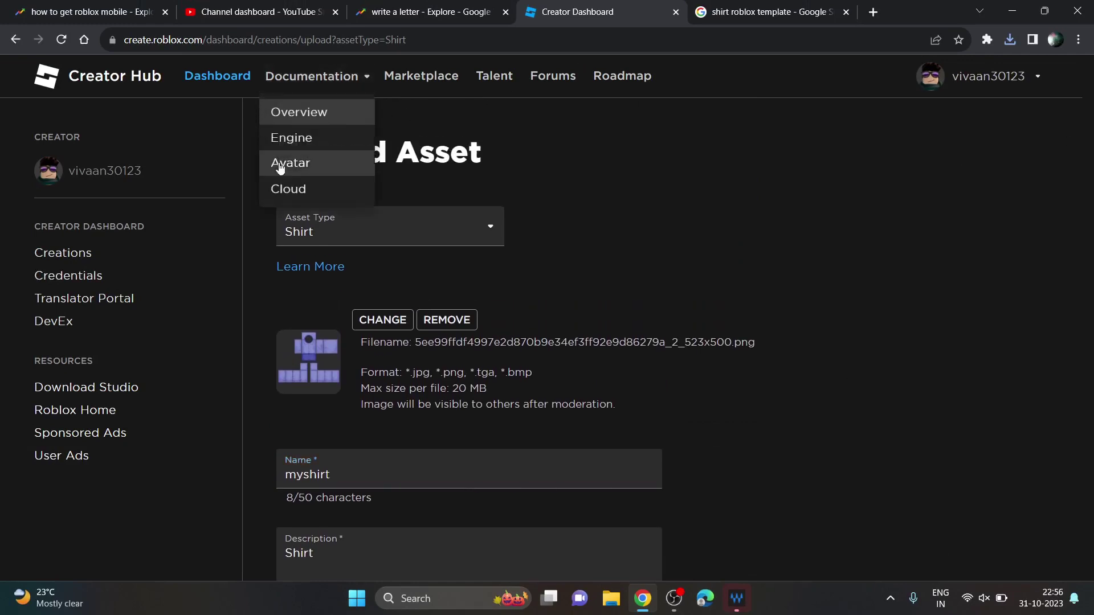
pyautogui.click(399, 230)
pyautogui.click(399, 234)
pyautogui.click(316, 266)
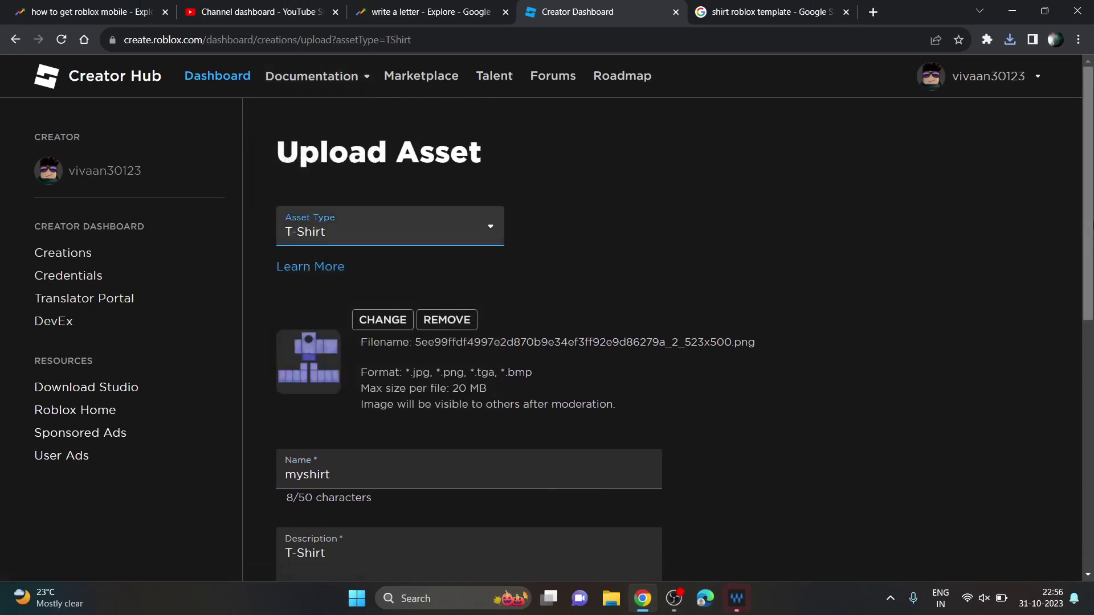
pyautogui.scroll(-6, 684, 342)
pyautogui.scroll(4, 684, 342)
pyautogui.scroll(-2, 683, 342)
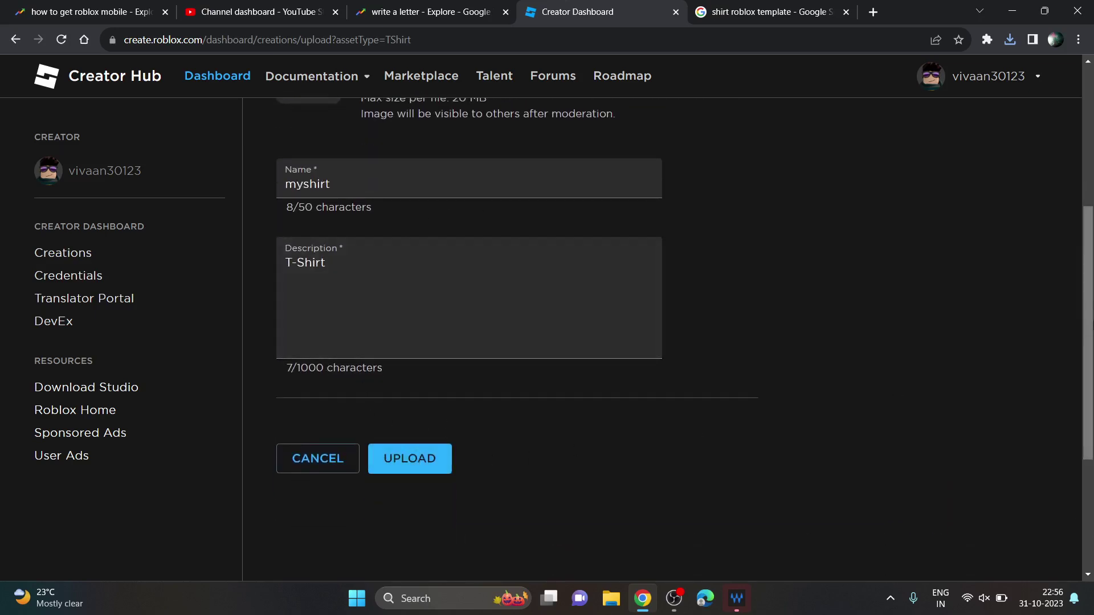
pyautogui.scroll(4, 684, 342)
pyautogui.scroll(-4, 684, 342)
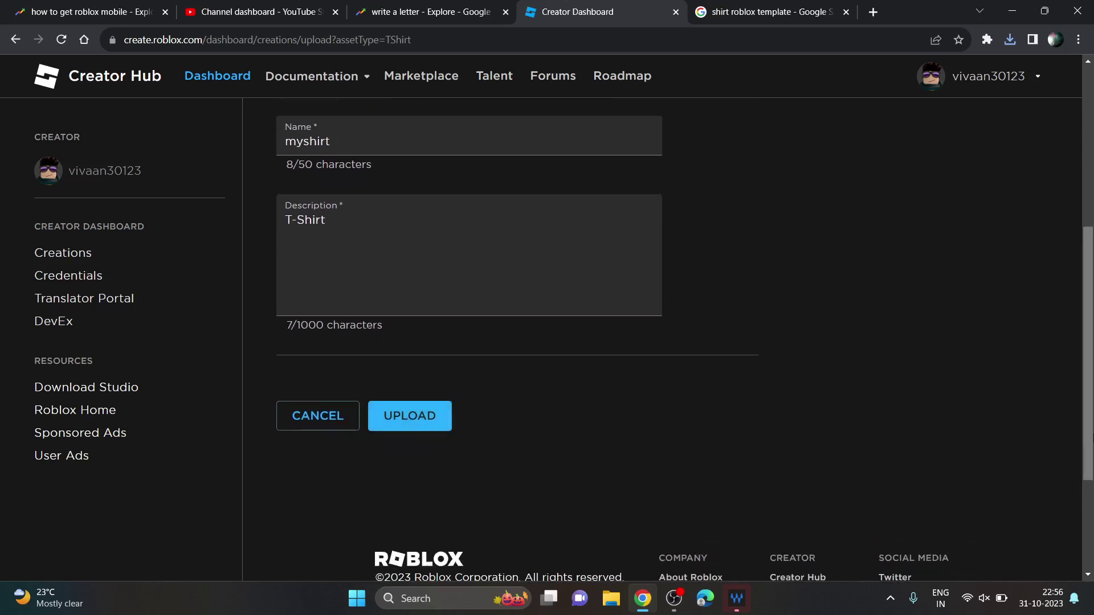
pyautogui.click(386, 420)
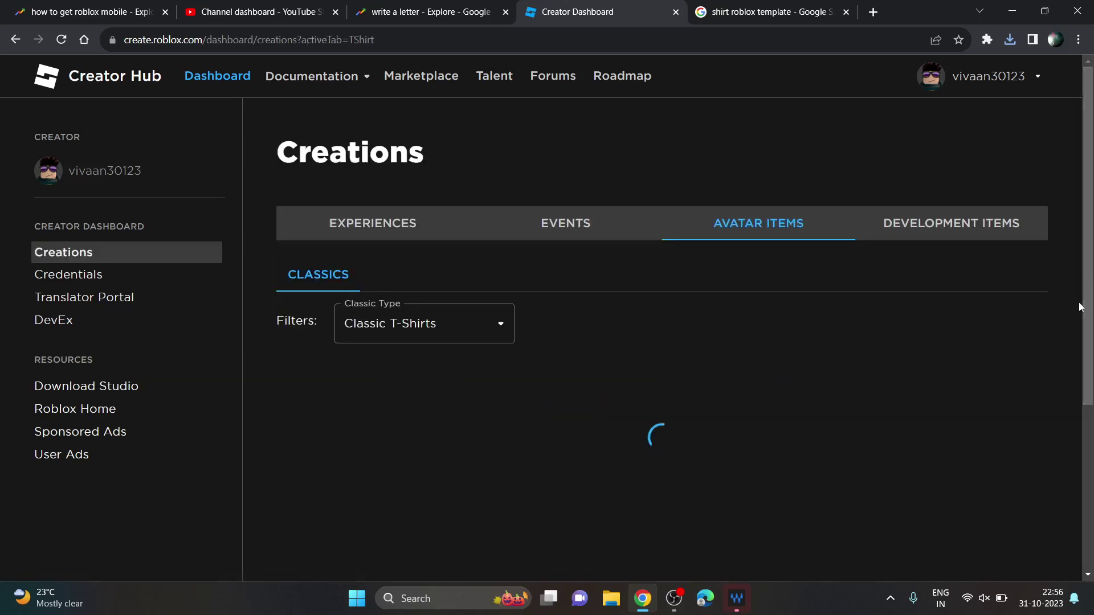
# Turn On Sale on for myshirt at price 100, publish, and return to Avatar Items
pyautogui.scroll(-5, 661, 342)
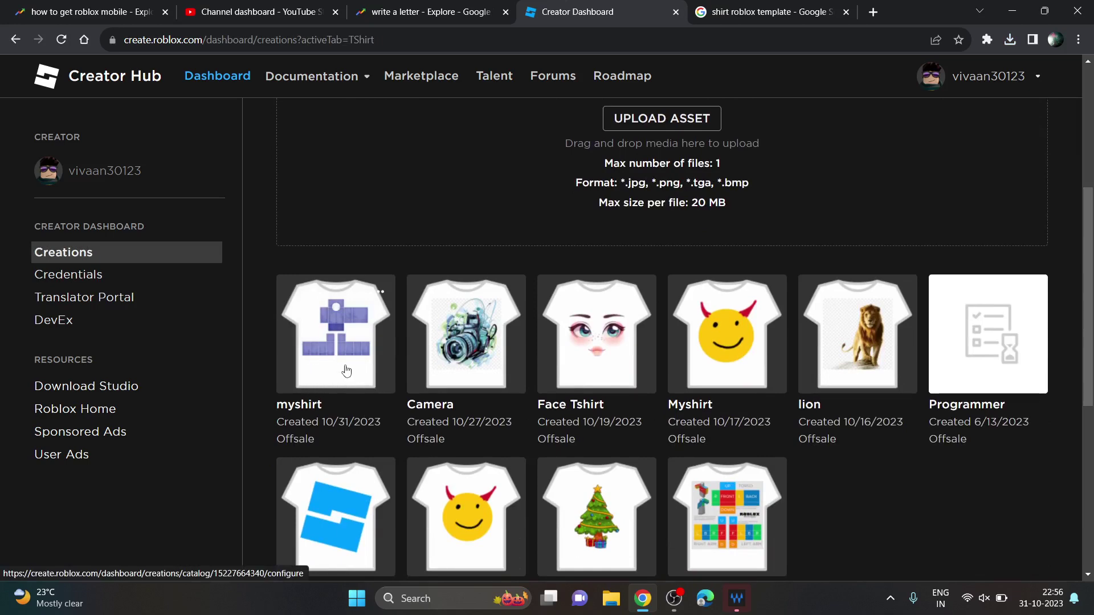
pyautogui.click(346, 370)
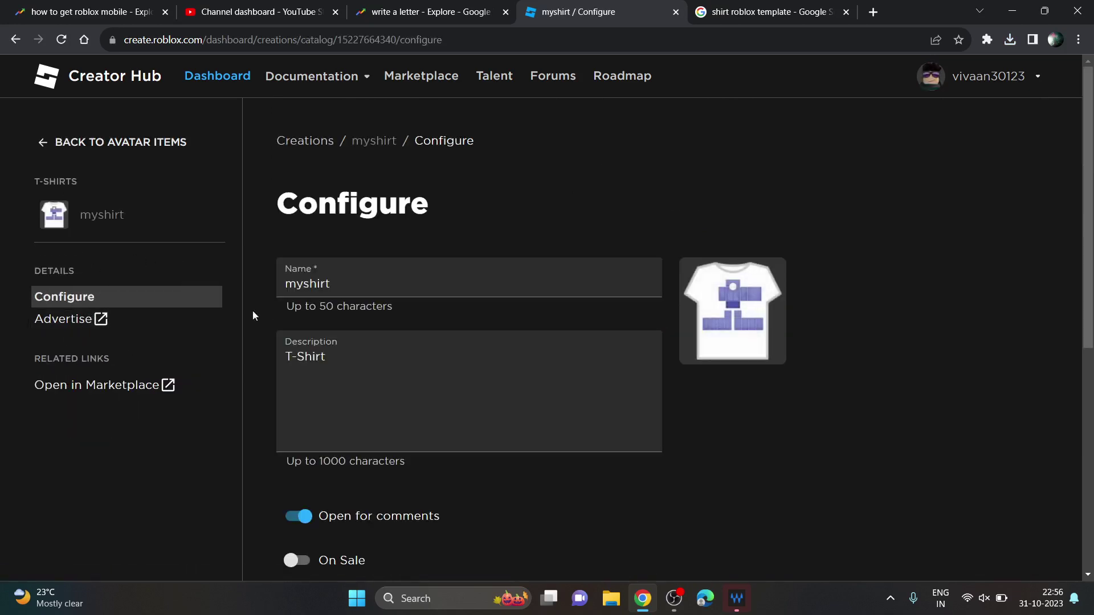
pyautogui.scroll(-5, 843, 382)
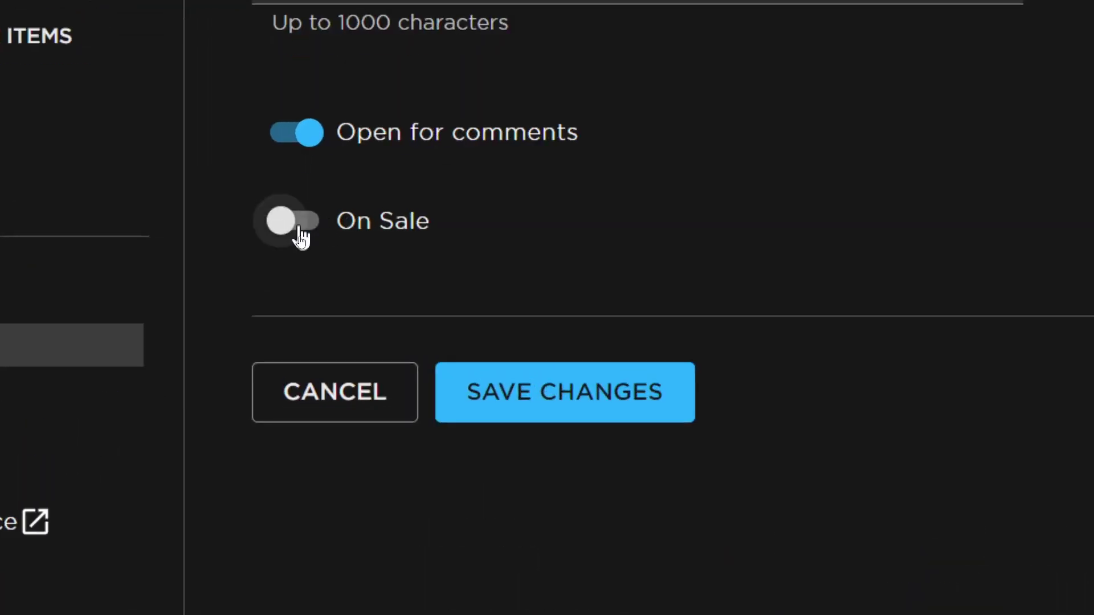
pyautogui.click(302, 235)
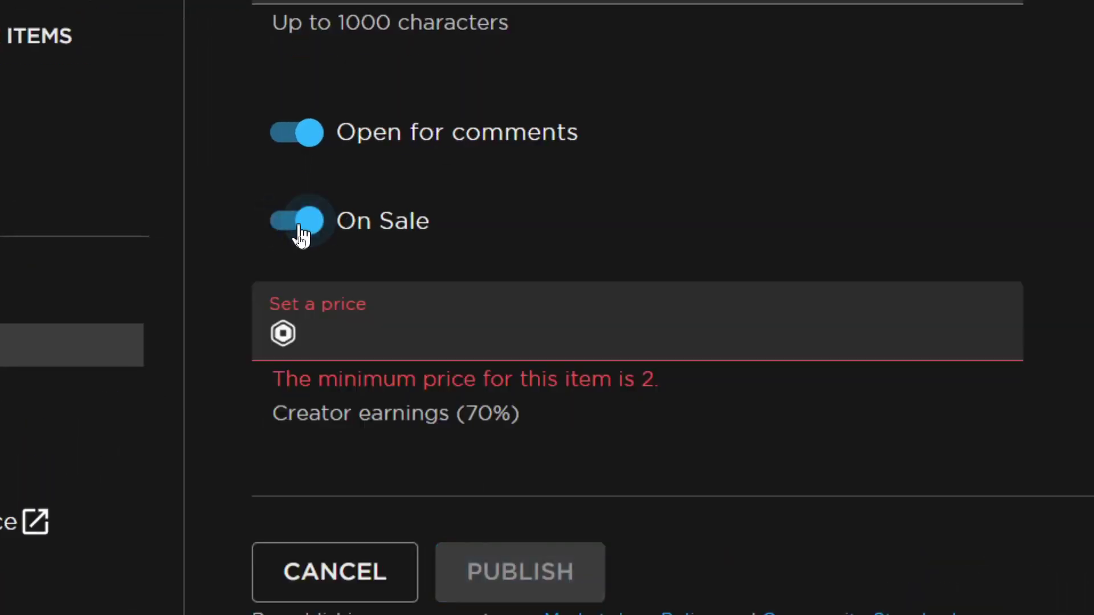
pyautogui.click(396, 346)
pyautogui.write('100')
pyautogui.click(530, 556)
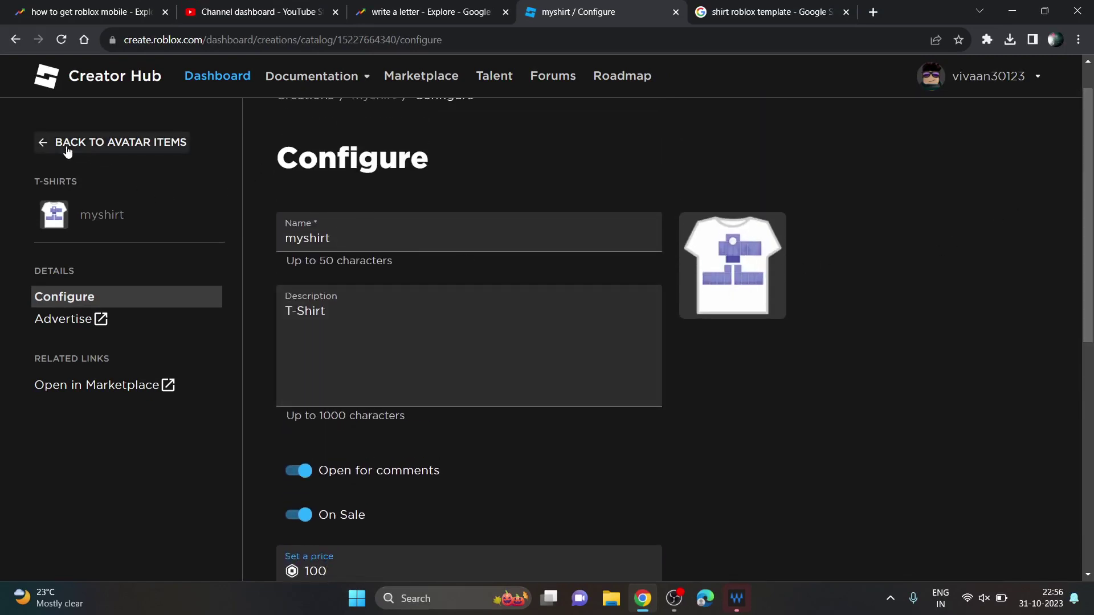
pyautogui.click(50, 145)
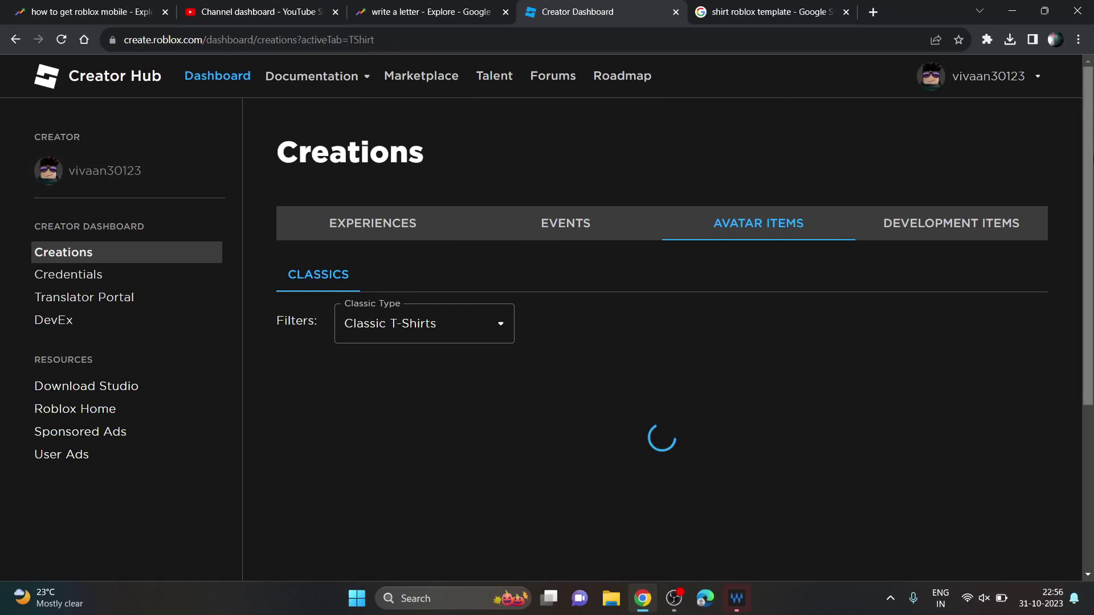
pyautogui.scroll(-4, 876, 316)
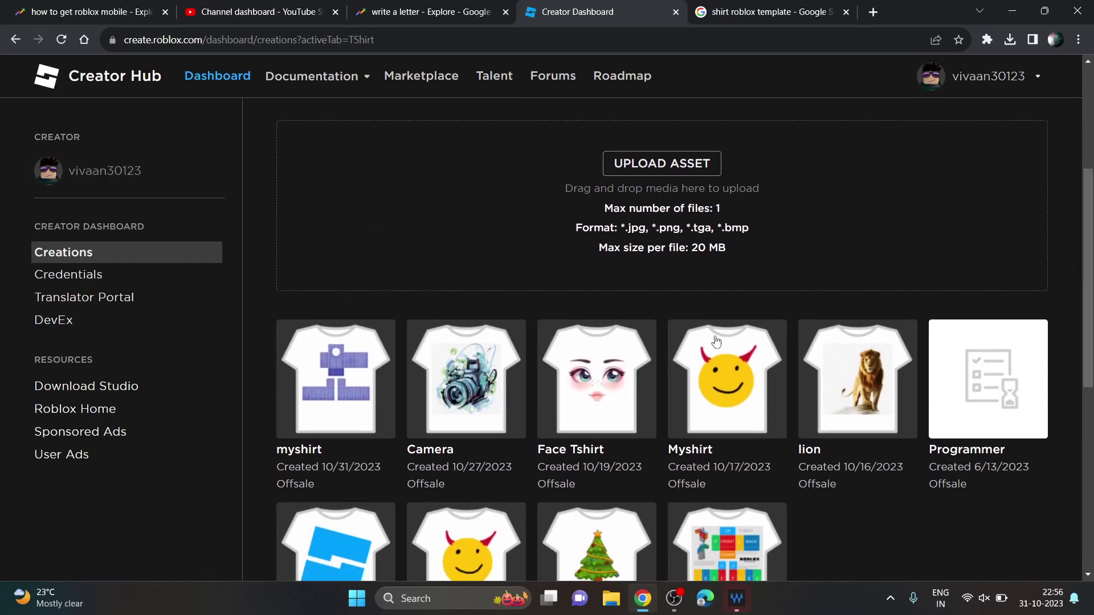